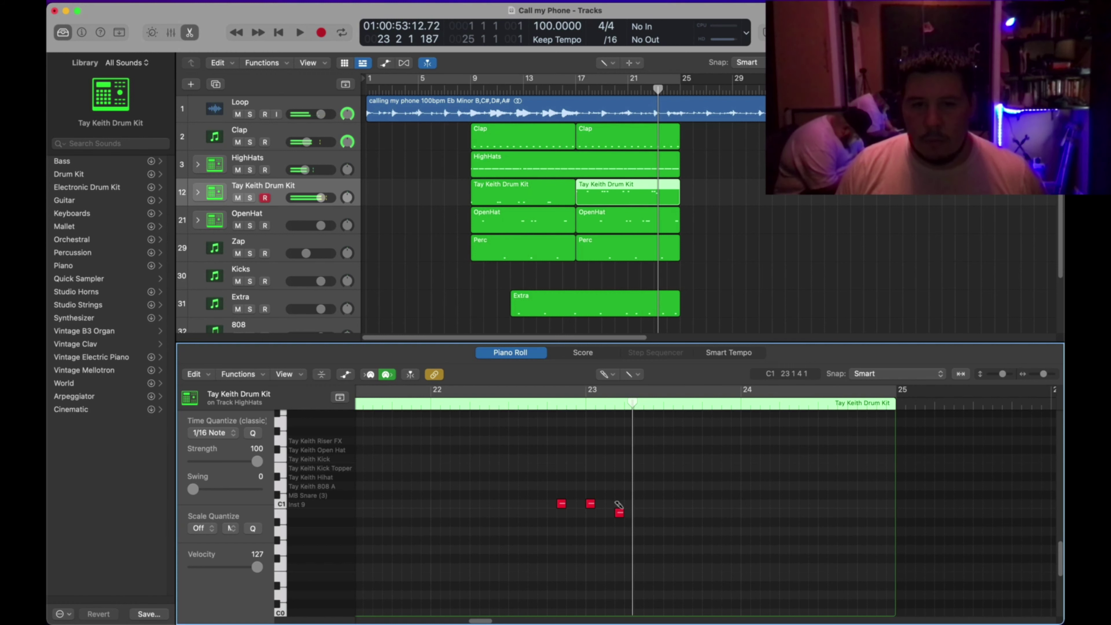
- Play back the beat and close the Zap track's sample manager window
{"action": "left_click", "coordinate": [511, 396]}
{"action": "key", "text": "space"}
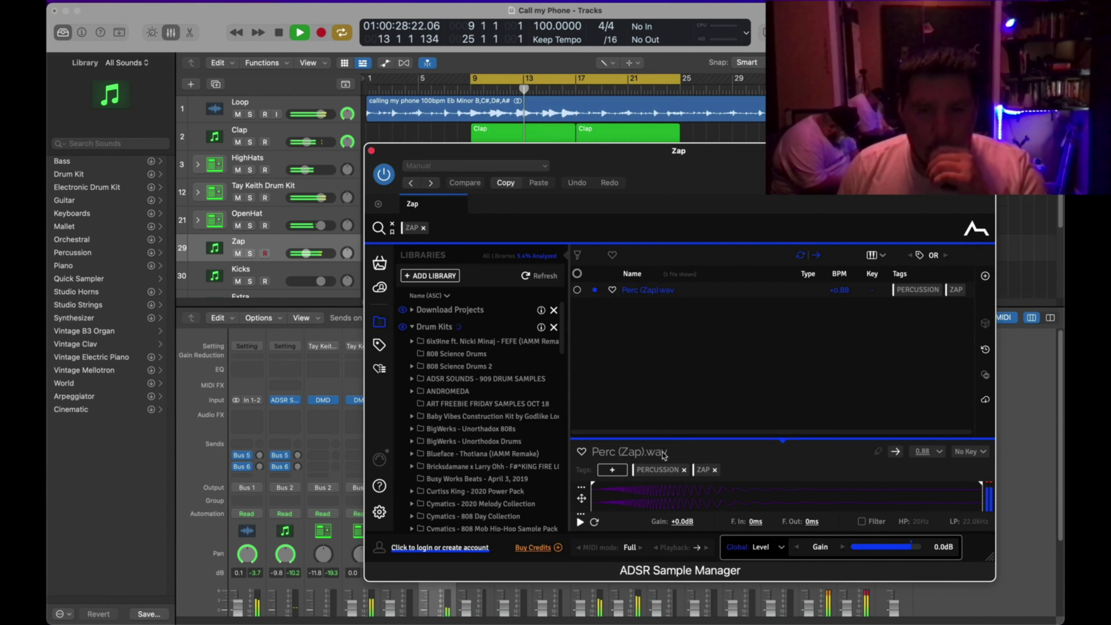
{"action": "left_click", "coordinate": [372, 151]}
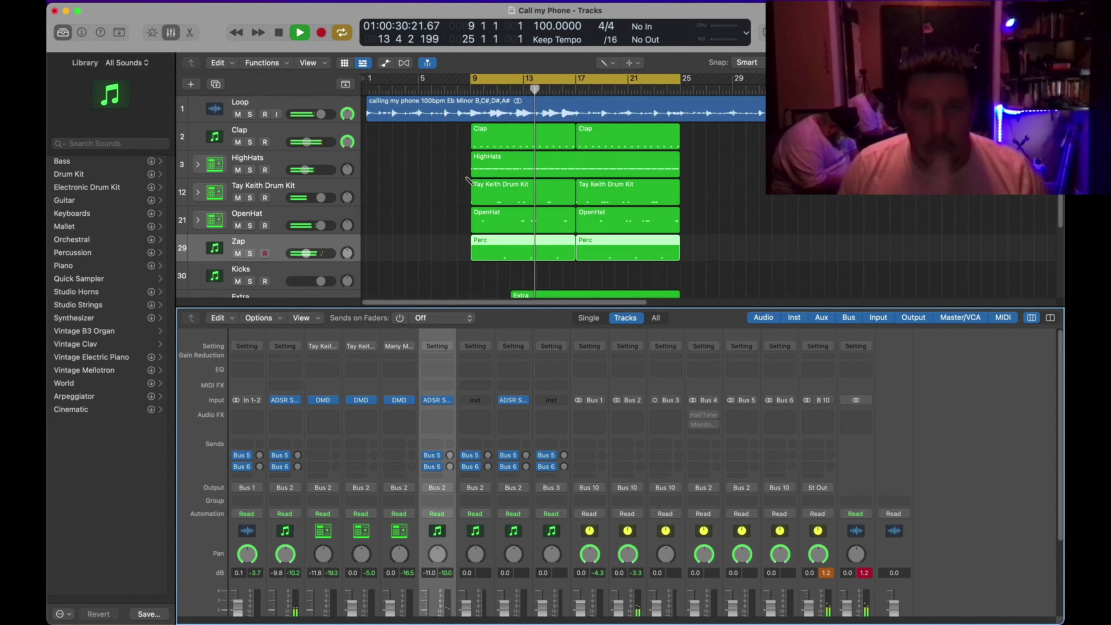
- Select the Extra region and open the sample manager plug-in on the Extra track
{"action": "scroll", "coordinate": [446, 257], "scroll_direction": "down", "scroll_amount": 2}
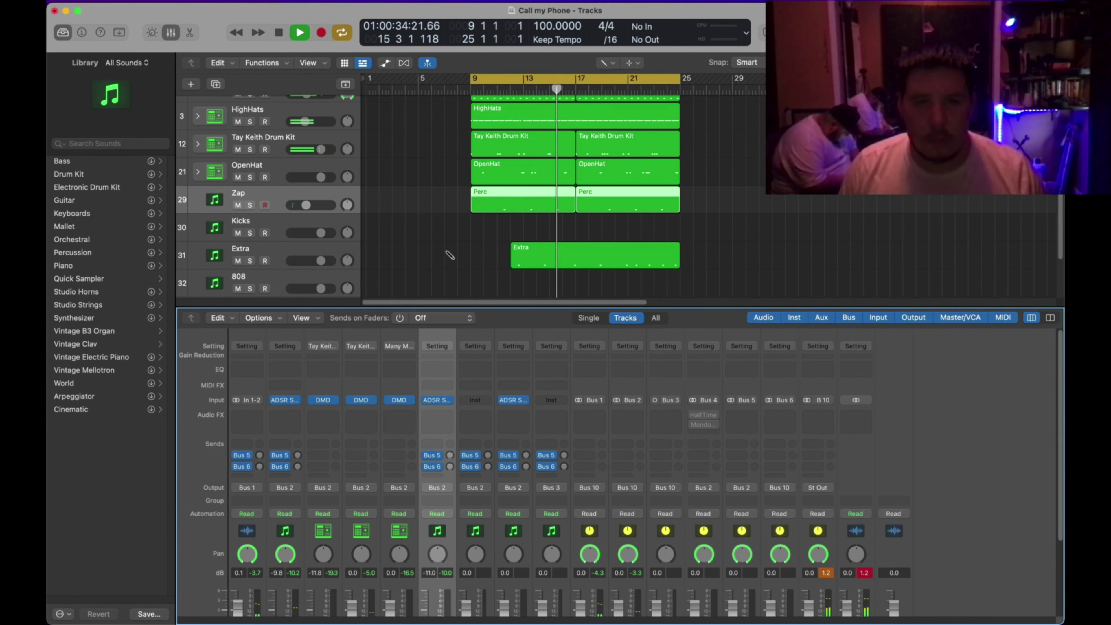
{"action": "scroll", "coordinate": [446, 255], "scroll_direction": "up", "scroll_amount": 1}
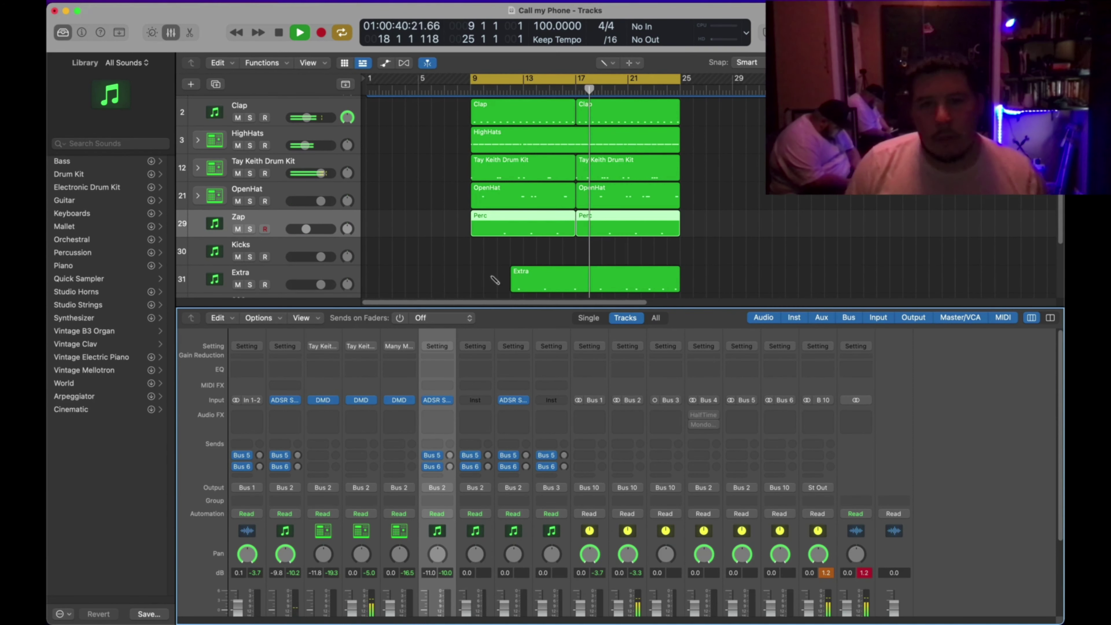
{"action": "left_click", "coordinate": [514, 285]}
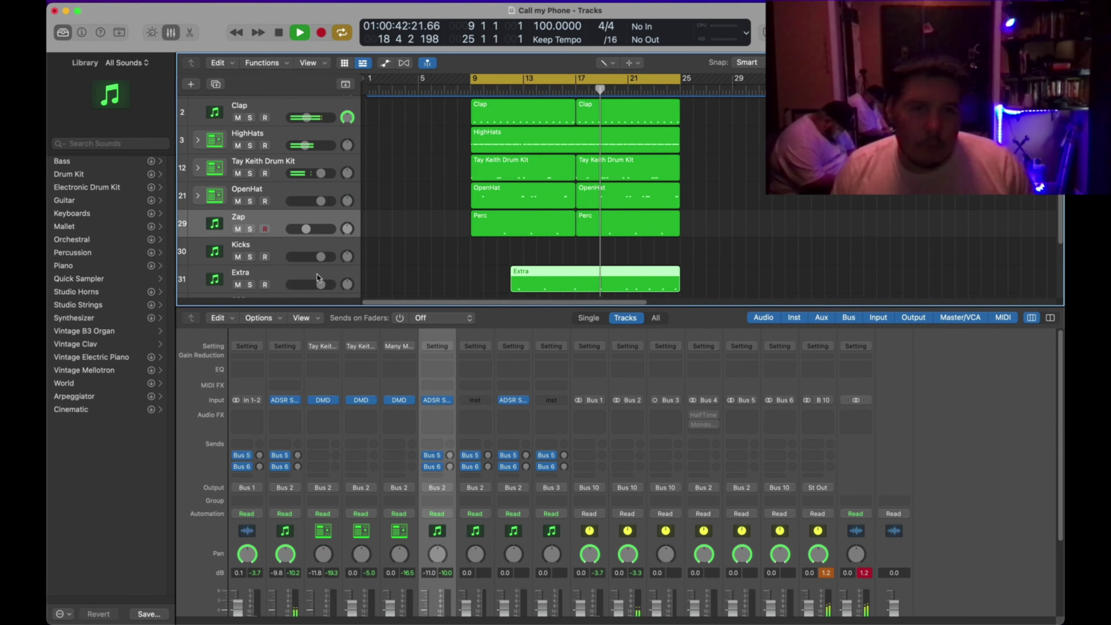
{"action": "left_click", "coordinate": [510, 401]}
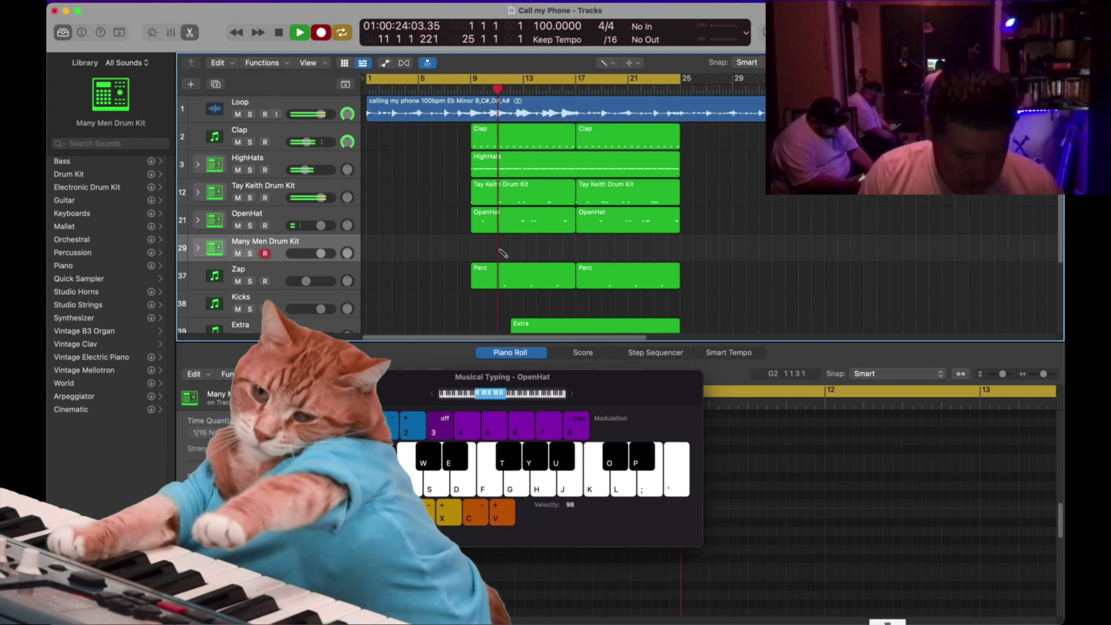
- Record a drum pattern on the Many Men Drum Kit track and extend the region's start back to bar 9
{"action": "key", "text": "r"}
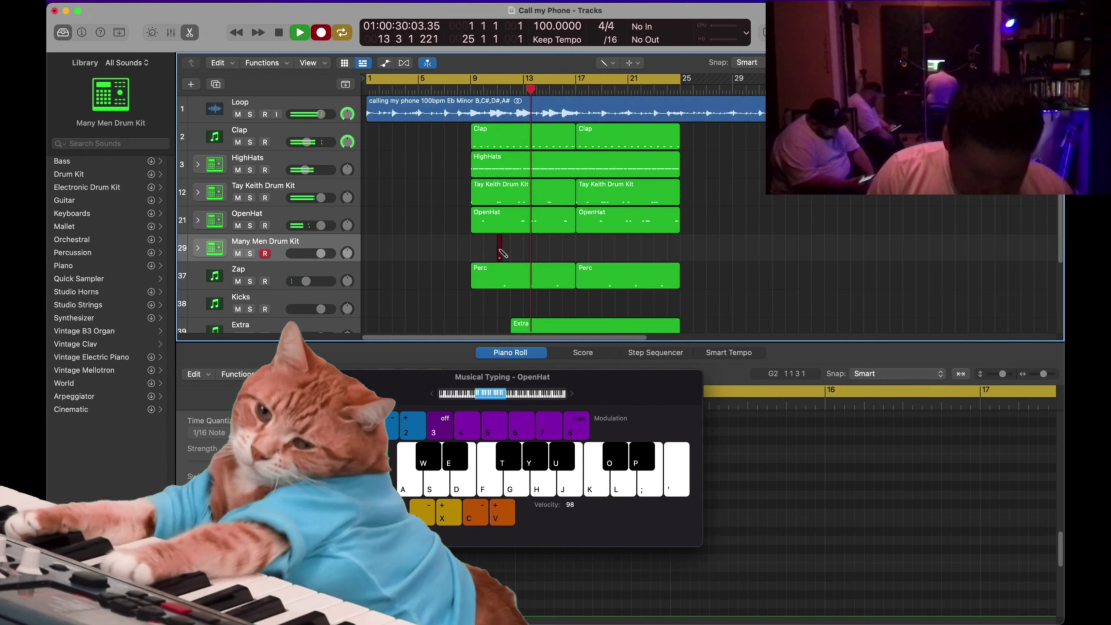
{"action": "key", "text": "t"}
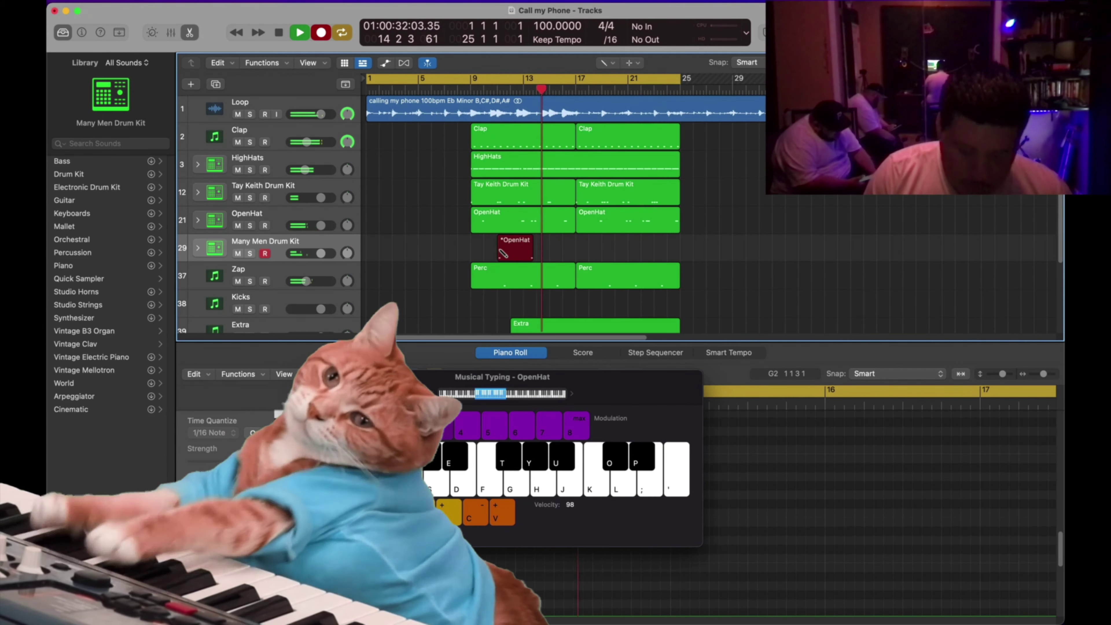
{"action": "key", "text": "t"}
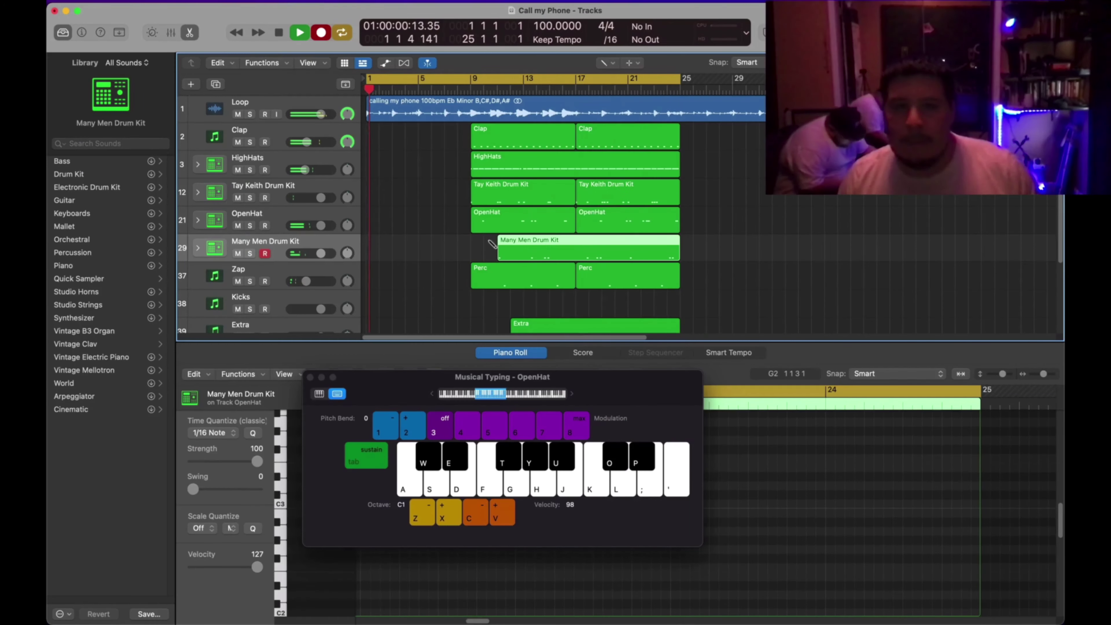
{"action": "left_click_drag", "start_coordinate": [495, 242], "coordinate": [472, 245]}
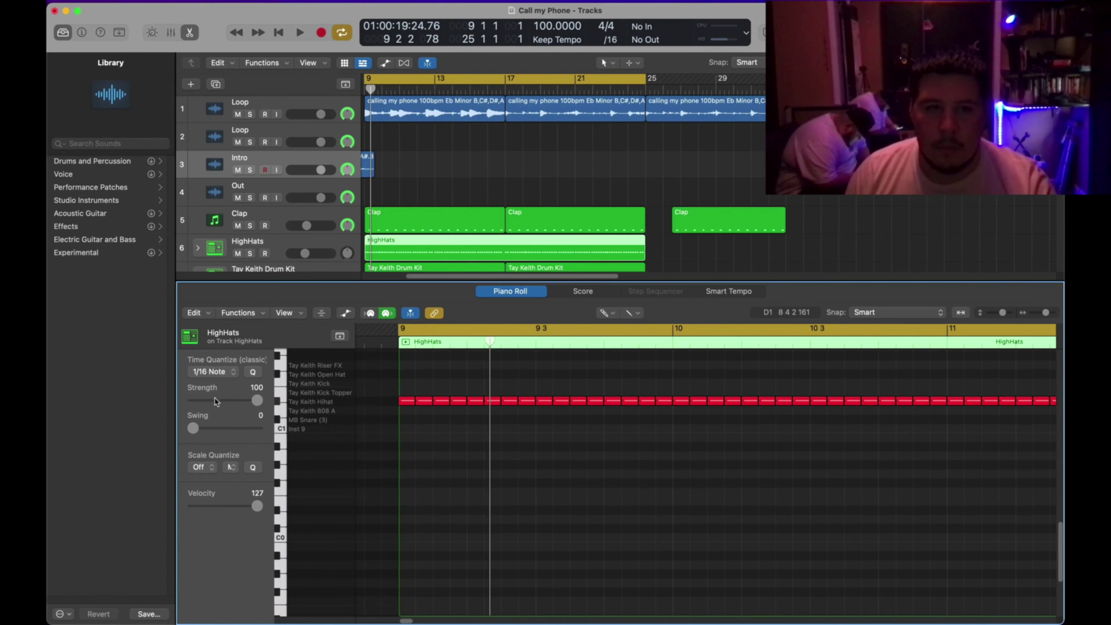
- Set the HighHats time quantize to 1/32 Note and break up the hi-hat at bar 9 beat 3 into a faster roll
{"action": "left_click", "coordinate": [222, 377]}
{"action": "left_click", "coordinate": [211, 384]}
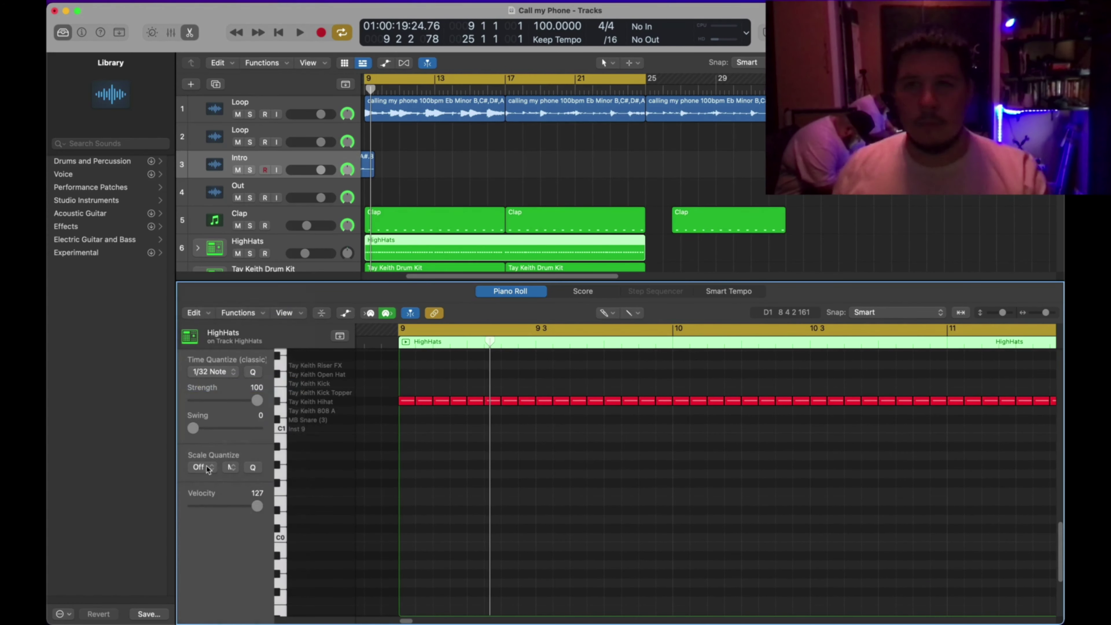
{"action": "key", "text": "space"}
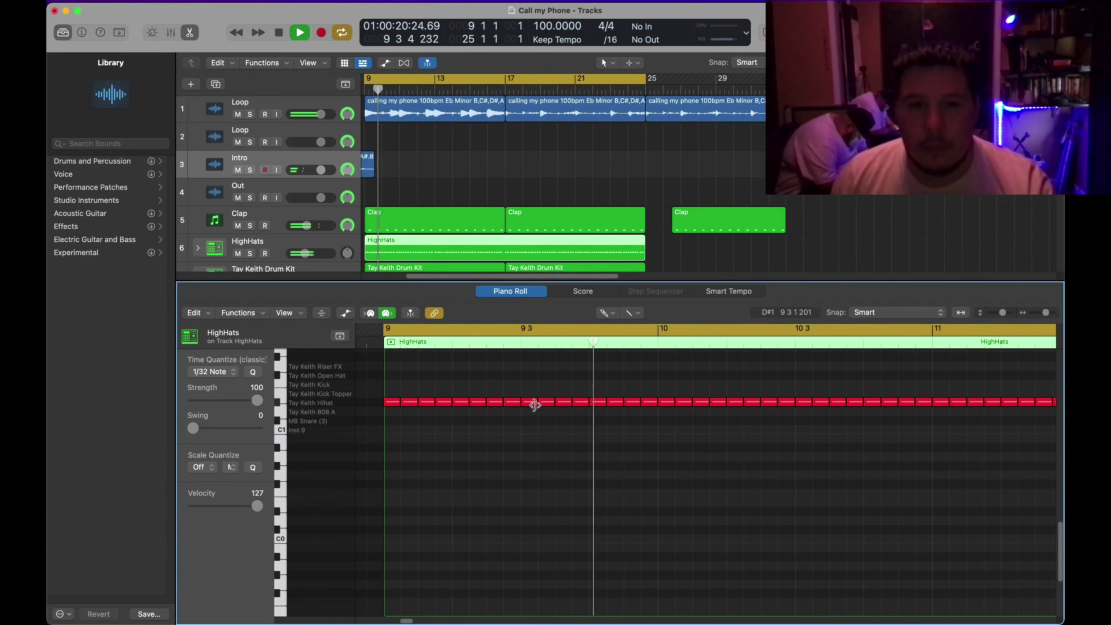
{"action": "key", "text": "space"}
{"action": "double_click", "coordinate": [532, 402]}
{"action": "key", "text": "space"}
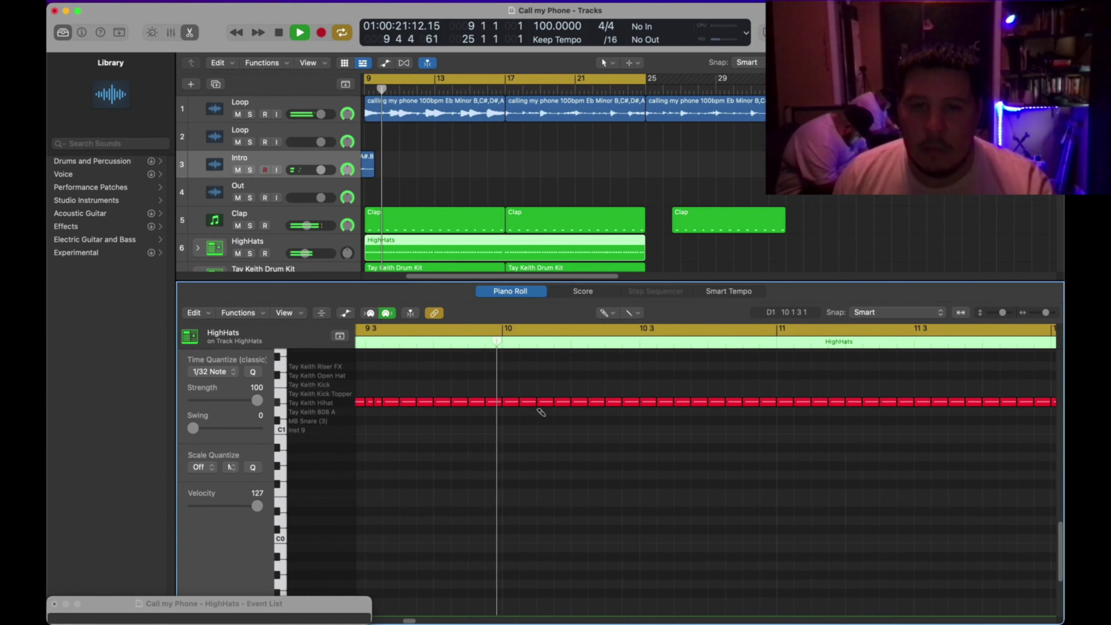
- Split a hi-hat note near the start of bar 11 into shorter notes and select a note in the bar 9 roll
{"action": "scroll", "coordinate": [566, 413], "scroll_direction": "down", "scroll_amount": 1}
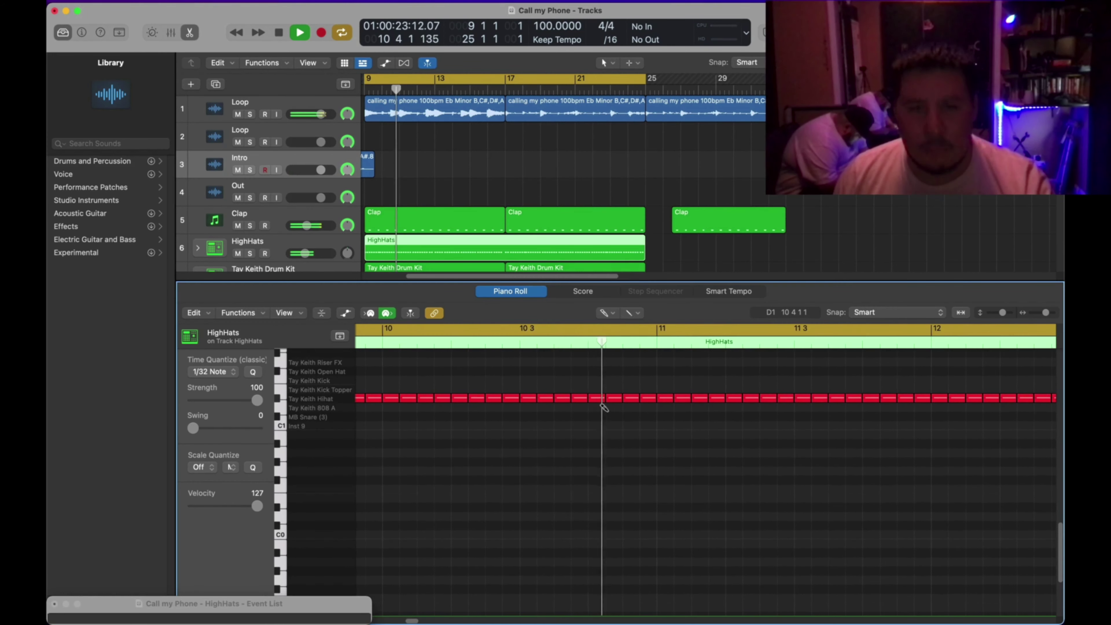
{"action": "key", "text": "space"}
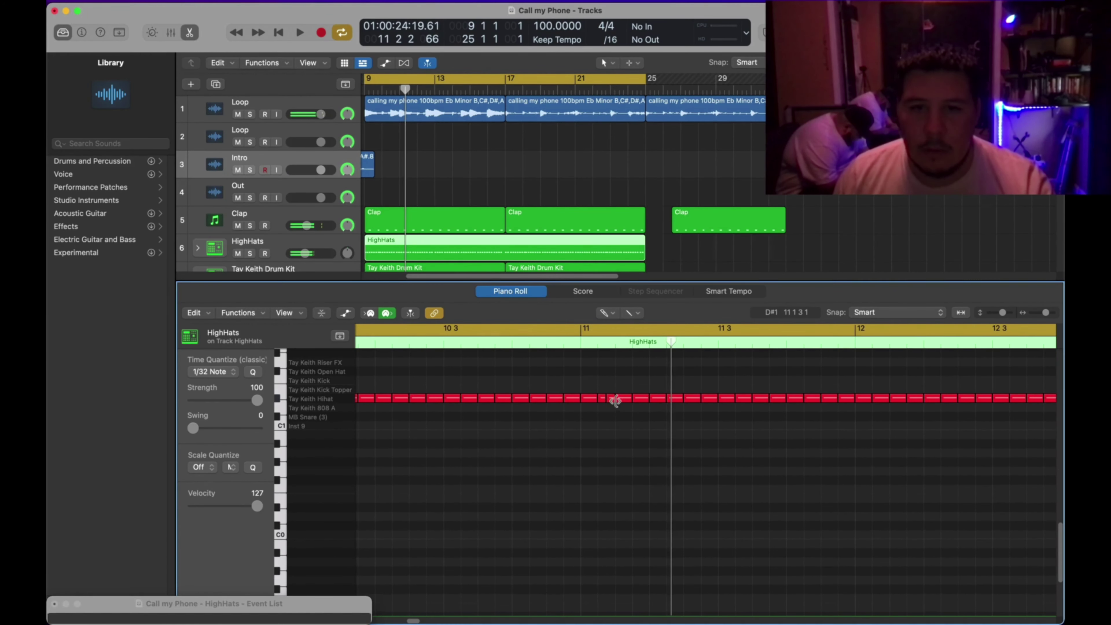
{"action": "key", "text": "space"}
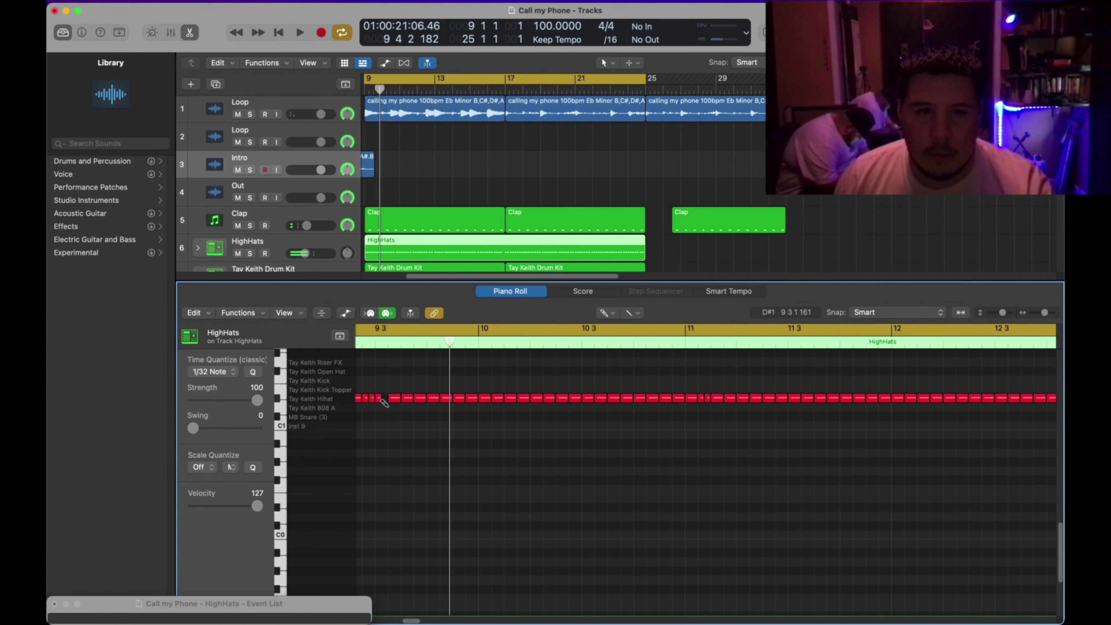
{"action": "left_click", "coordinate": [381, 398]}
{"action": "key", "text": "space"}
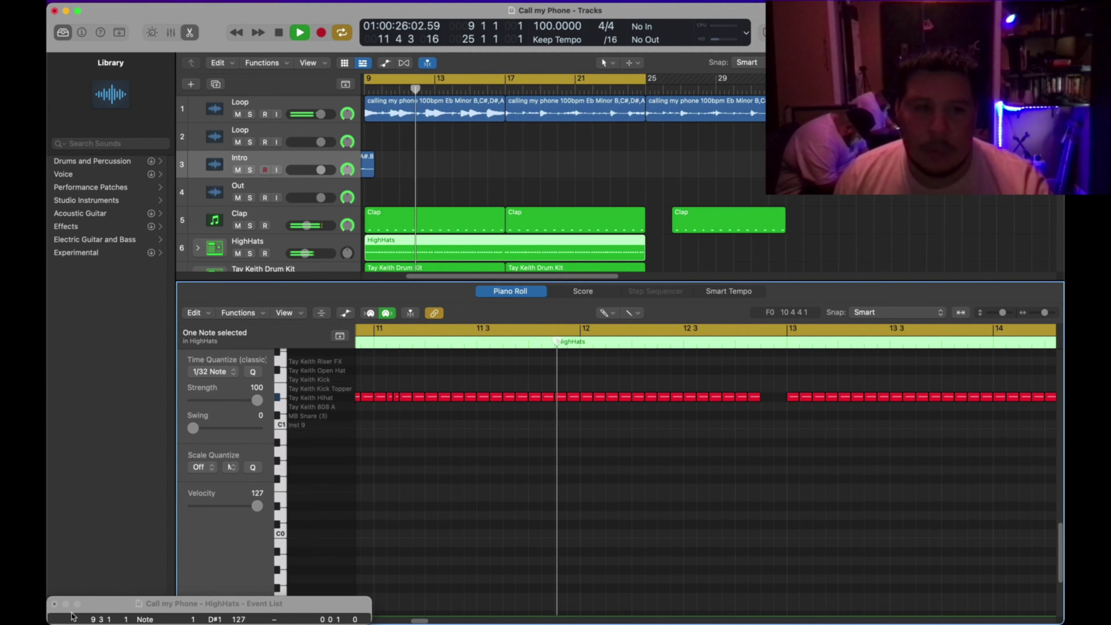
- Close the Event List and play back the hi-hat pattern past bar 13
{"action": "left_click", "coordinate": [54, 604]}
{"action": "scroll", "coordinate": [646, 458], "scroll_direction": "right", "scroll_amount": 4}
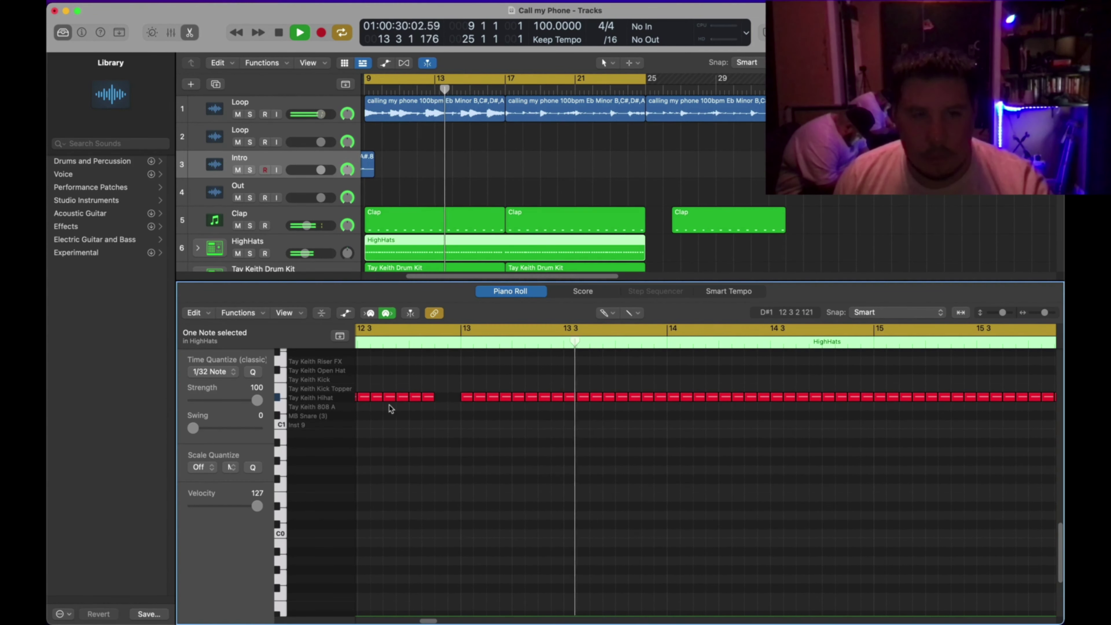
{"action": "key", "text": "space"}
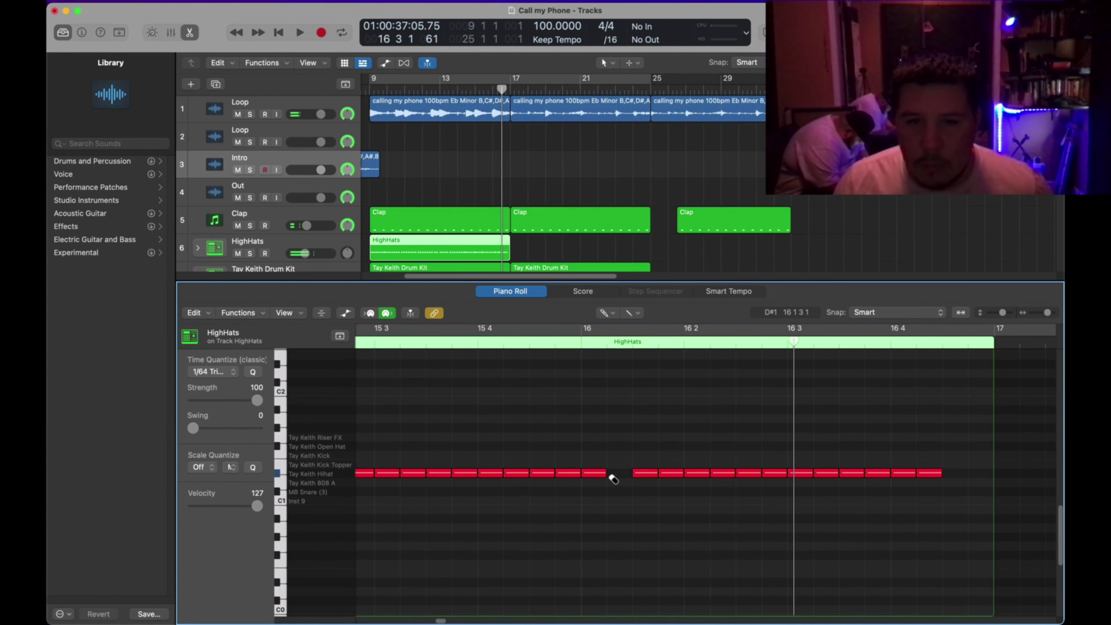
- Set the HighHats time quantize to 1/64 Note and fill the gap in bar 16 with a fast hi-hat roll
{"action": "left_click", "coordinate": [213, 371]}
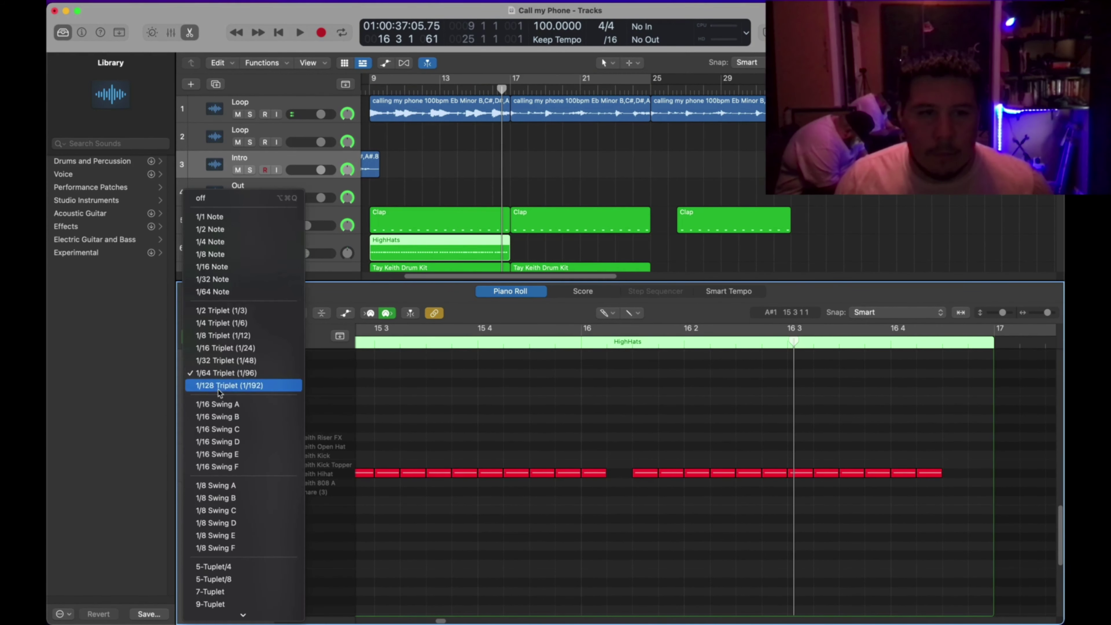
{"action": "left_click", "coordinate": [223, 293]}
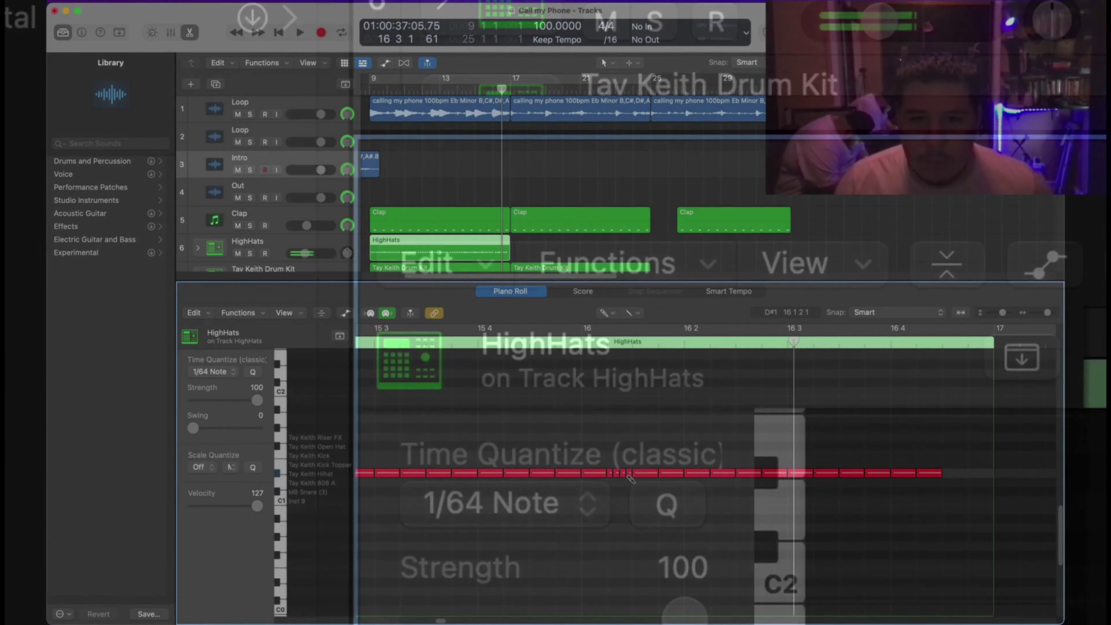
{"action": "left_click", "coordinate": [503, 337]}
- Set the HalfTime effect on the Bus 4 channel to 1/4 and close the HalfTime and MondoMod windows
{"action": "key", "text": "space"}
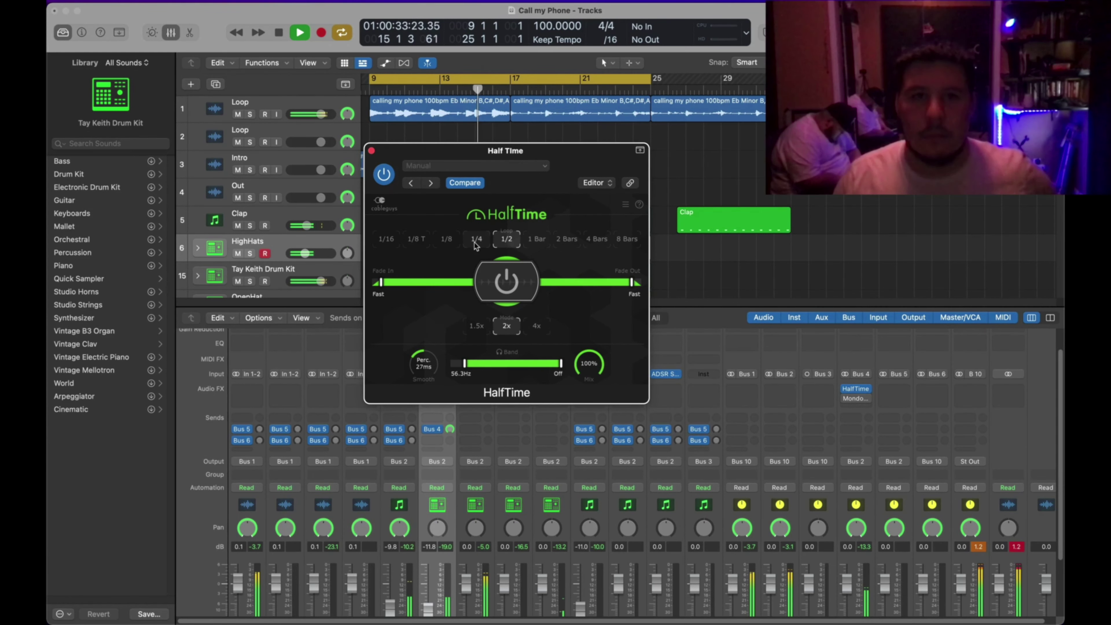
{"action": "left_click", "coordinate": [476, 241]}
{"action": "left_click", "coordinate": [371, 151]}
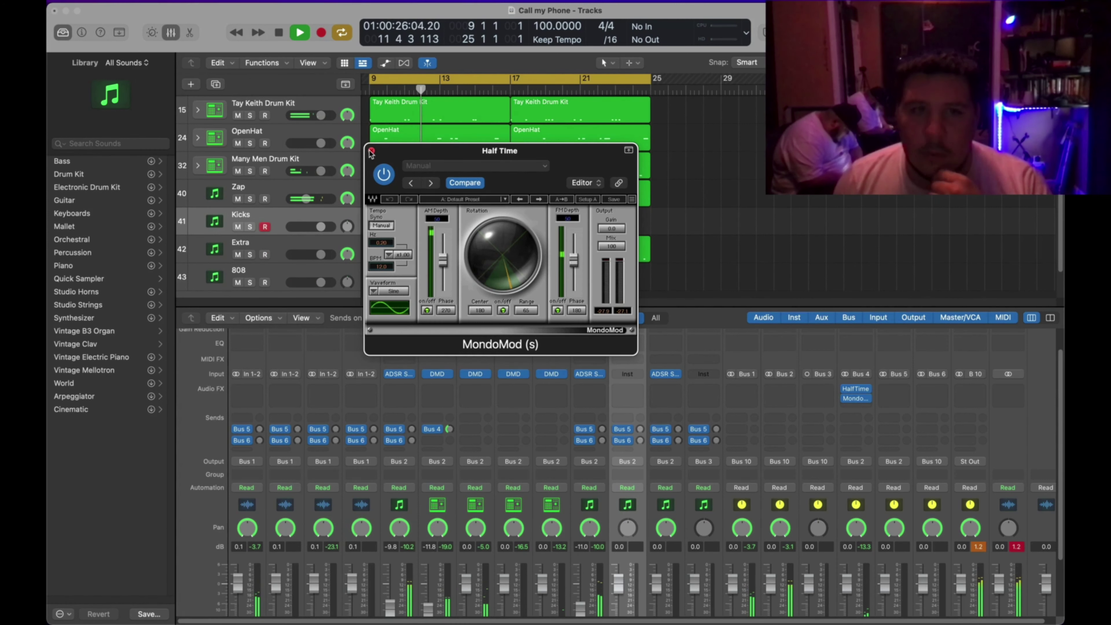
{"action": "left_click", "coordinate": [372, 151]}
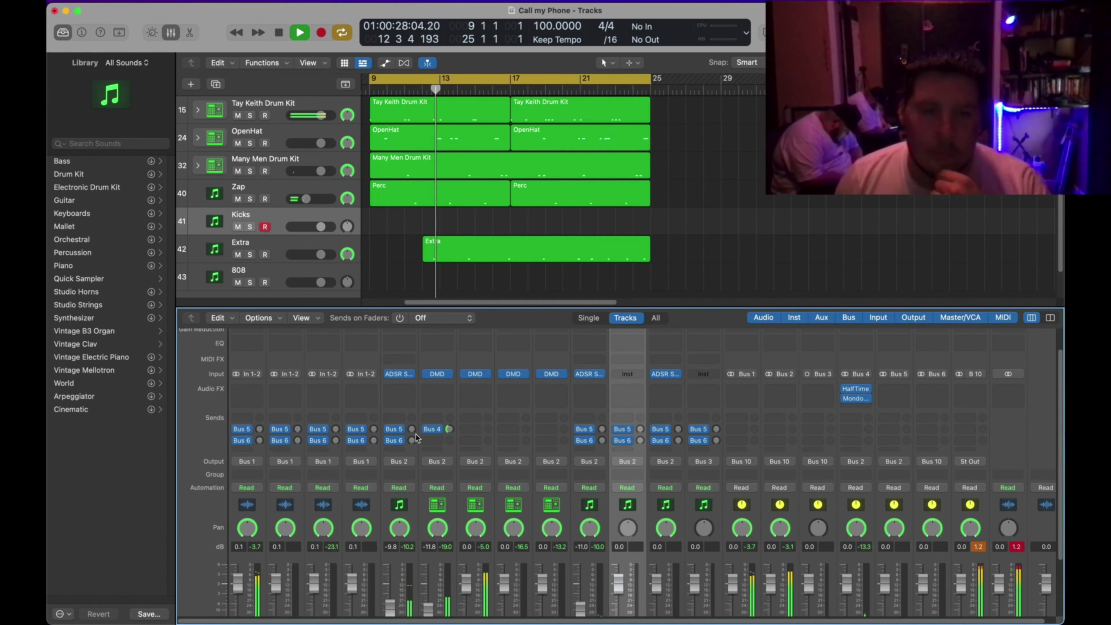
- Load a mono Quick Sampler (Single Sample) instrument on the 808 track
{"action": "scroll", "coordinate": [335, 259], "scroll_direction": "down", "scroll_amount": 1}
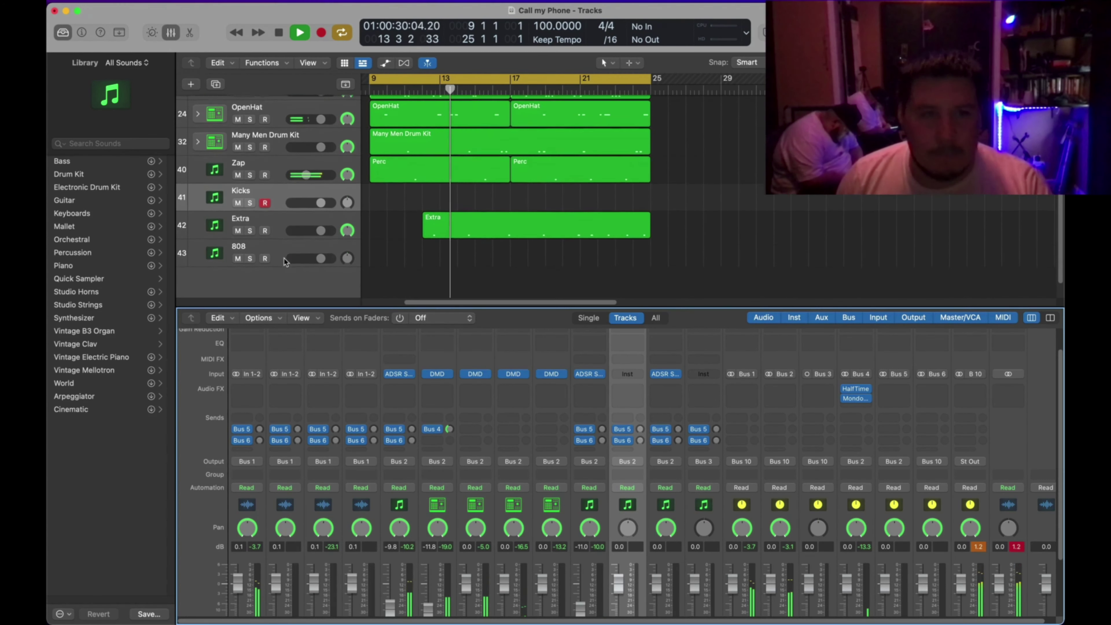
{"action": "left_click", "coordinate": [703, 504]}
{"action": "left_click", "coordinate": [703, 374]}
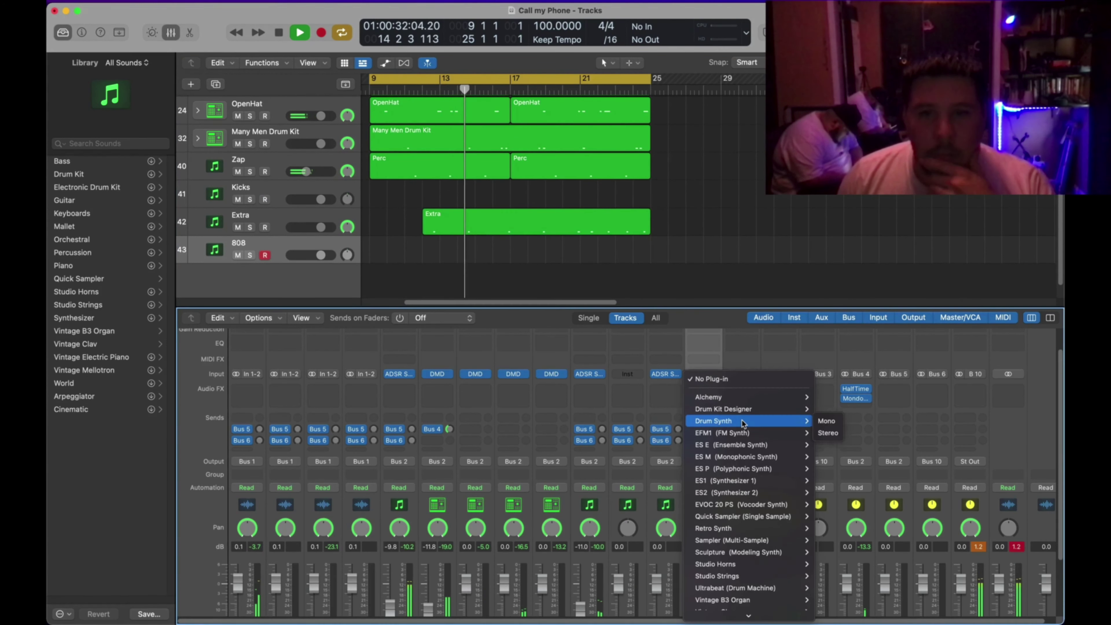
{"action": "mouse_move", "coordinate": [745, 528]}
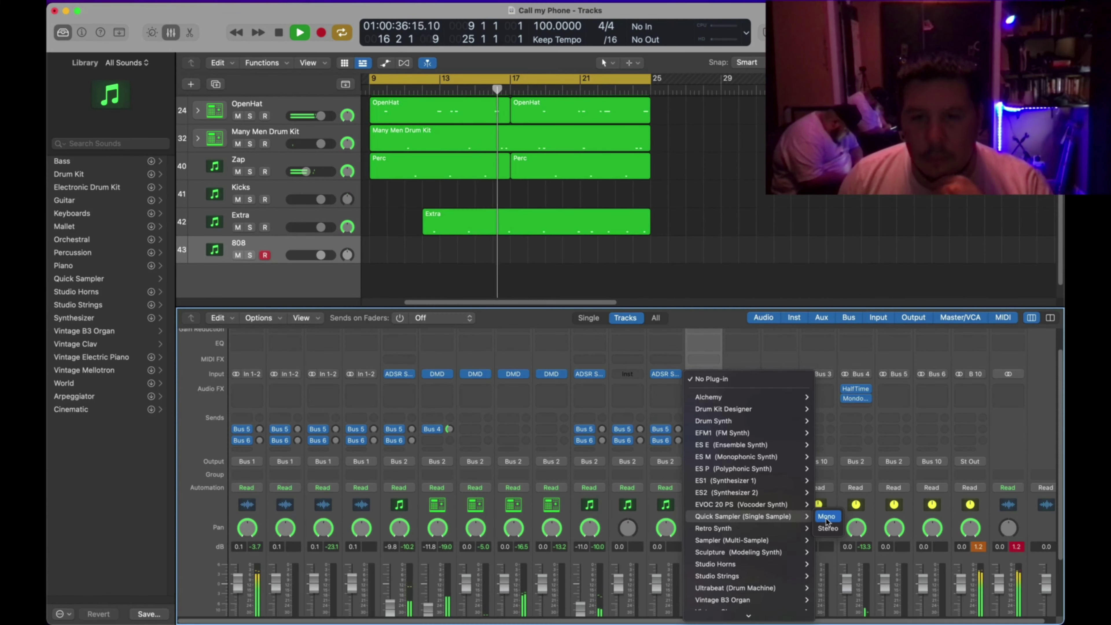
{"action": "left_click", "coordinate": [827, 517]}
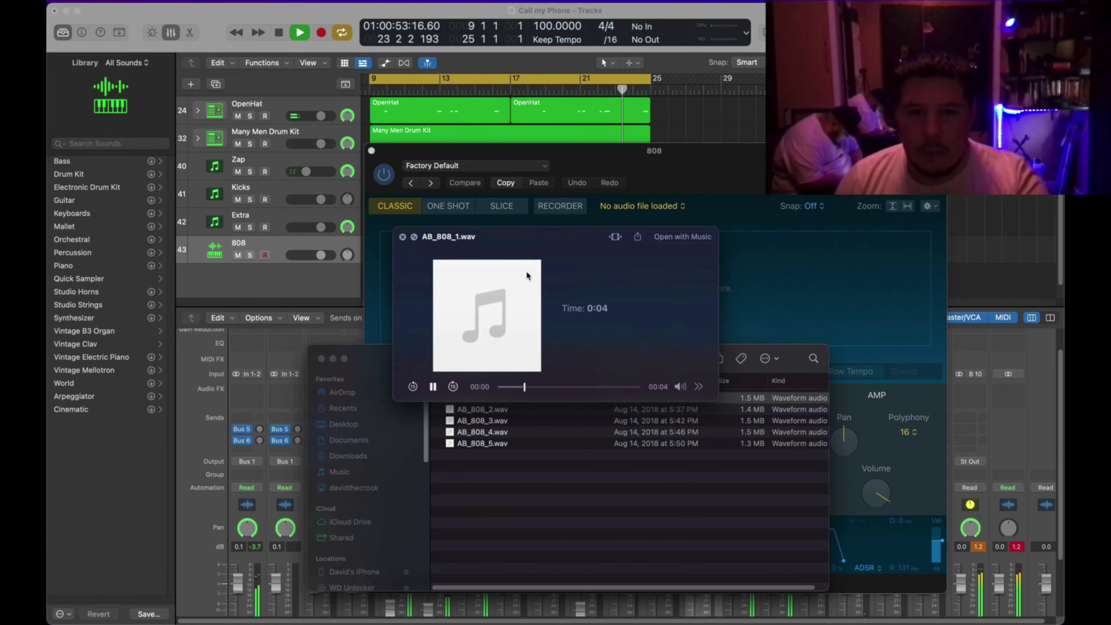
- Audition the AB_808 samples in the 808s folder up to AB_808_5.wav
{"action": "key", "text": "Down"}
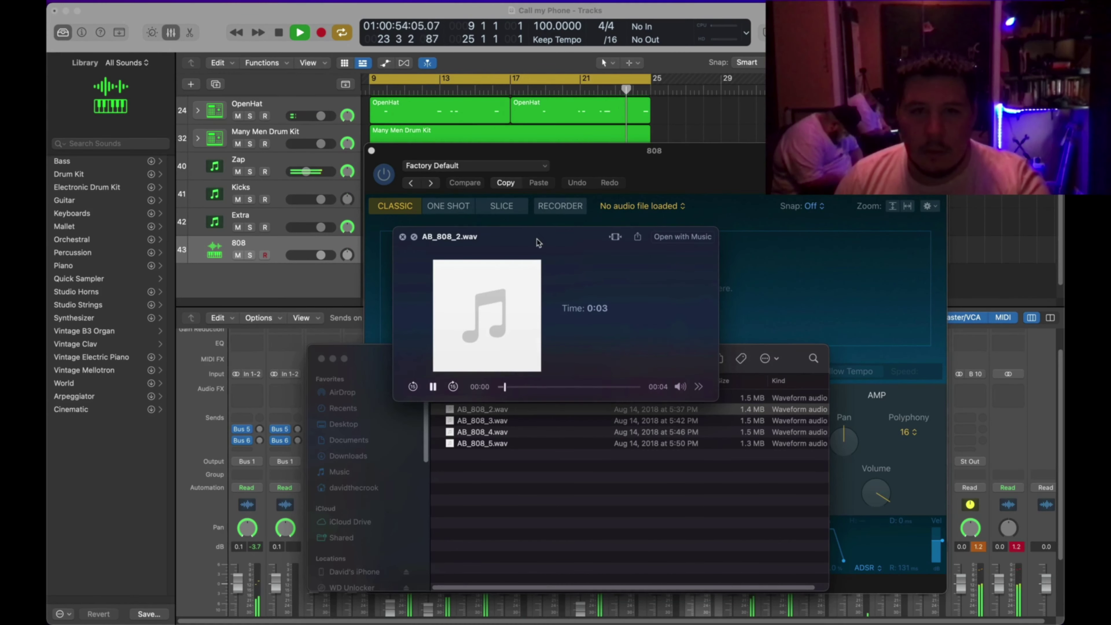
{"action": "left_click_drag", "start_coordinate": [536, 239], "coordinate": [682, 174]}
{"action": "key", "text": "Down"}
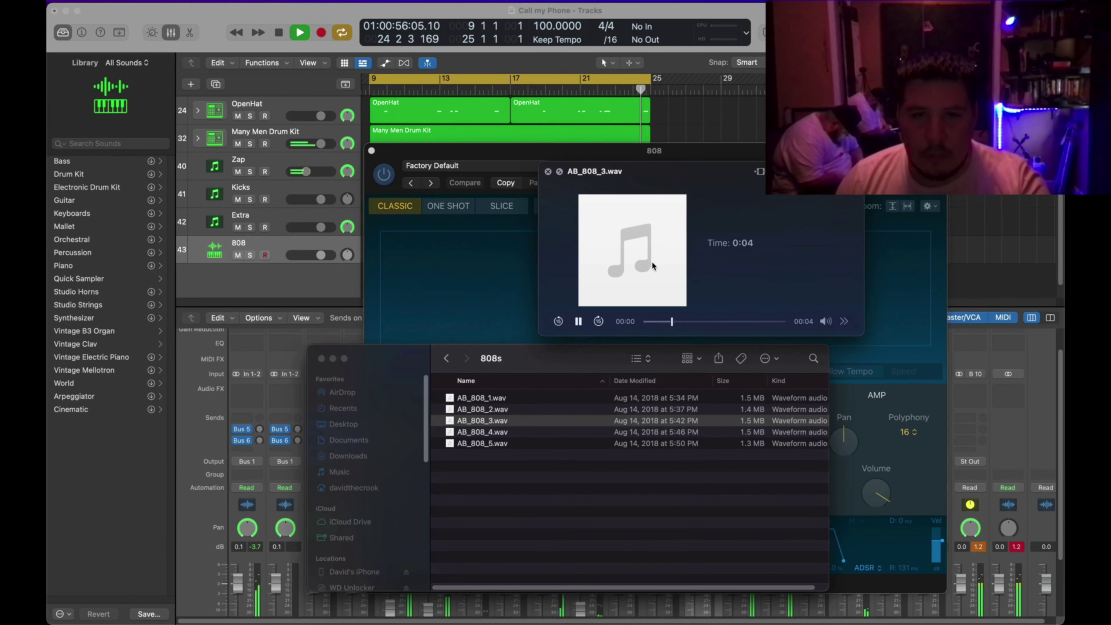
{"action": "key", "text": "Down"}
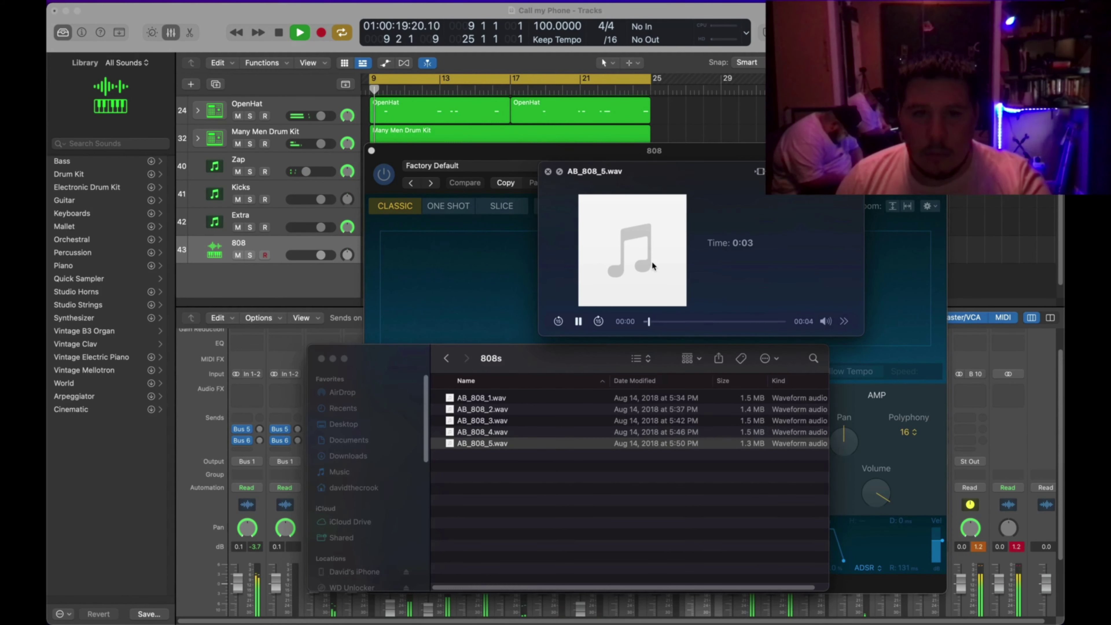
- Load AB_808_4.wav into the 808 track's Quick Sampler and set it to One Shot mode
{"action": "left_click_drag", "start_coordinate": [480, 432], "coordinate": [550, 181]}
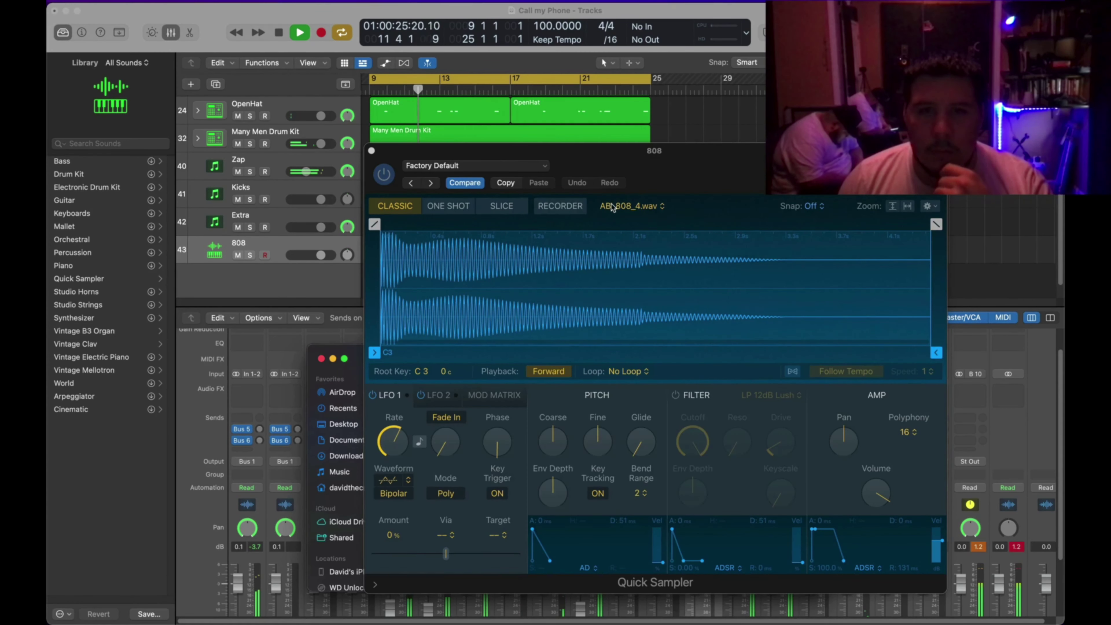
{"action": "left_click", "coordinate": [448, 205]}
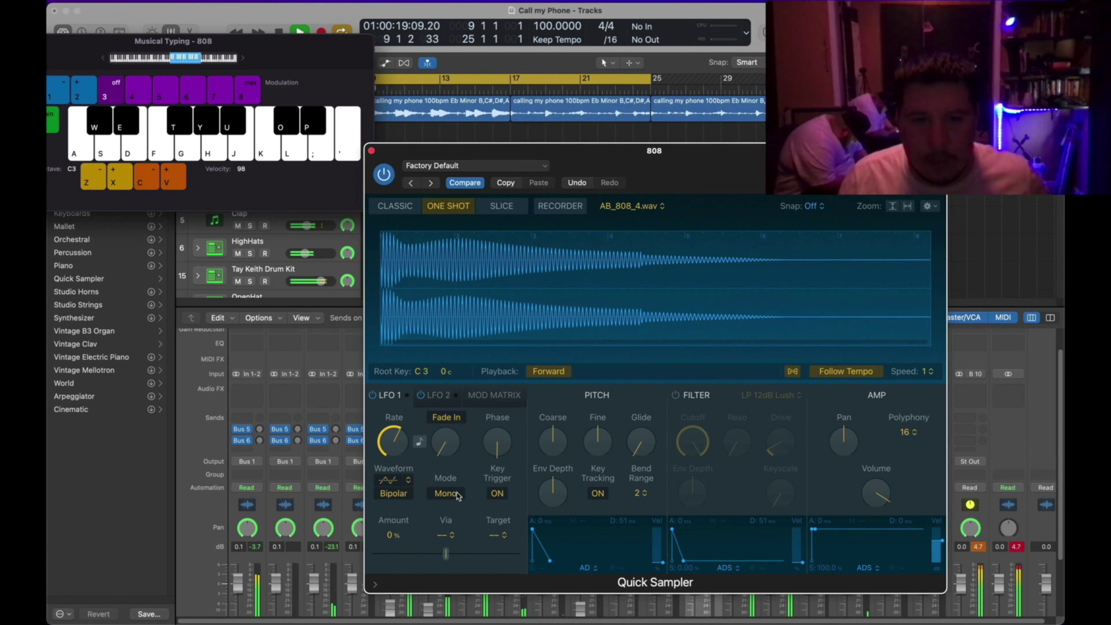
- Play several notes of the loaded 808 sample with Musical Typing while the beat plays
{"action": "key", "text": "s"}
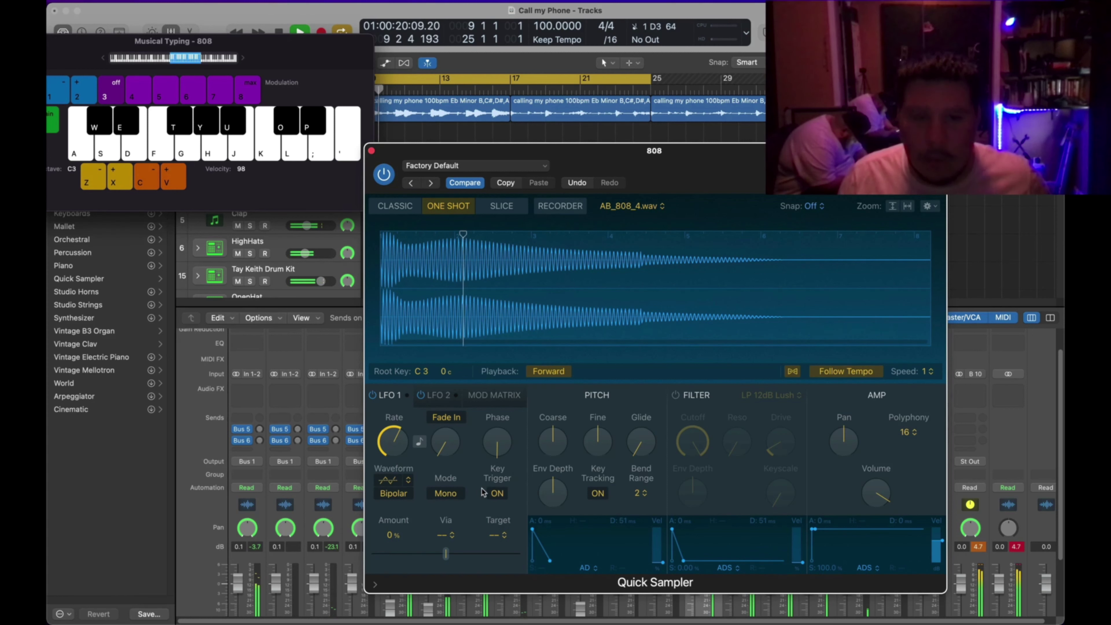
{"action": "key", "text": "f"}
{"action": "key", "text": "g"}
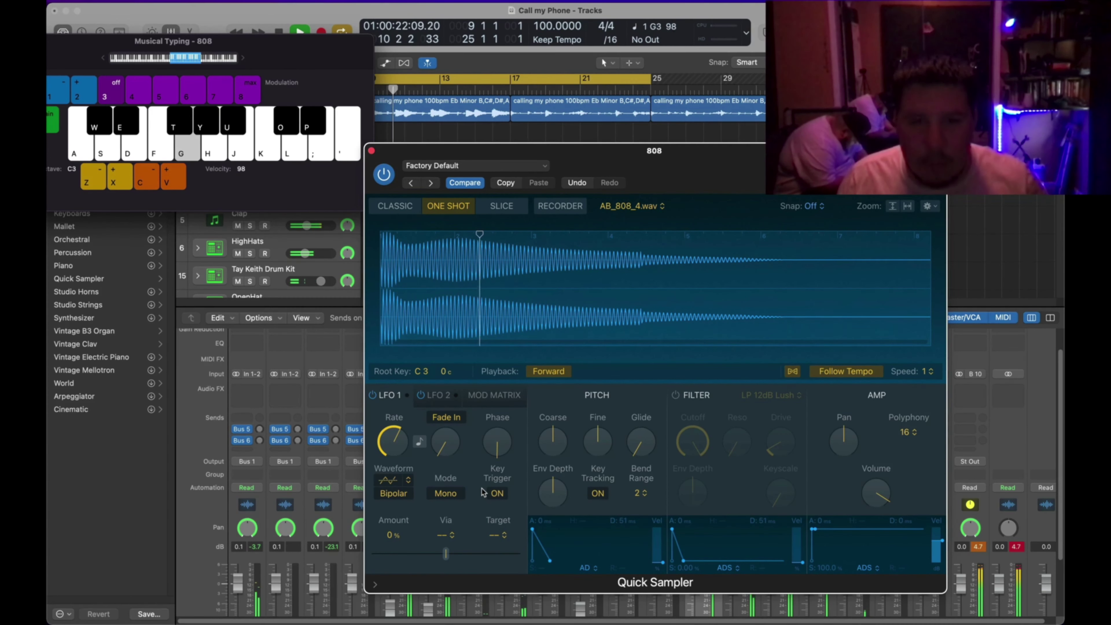
- Play a few more notes of the 808 sample over the beat and close its Quick Sampler window
{"action": "key", "text": "j"}
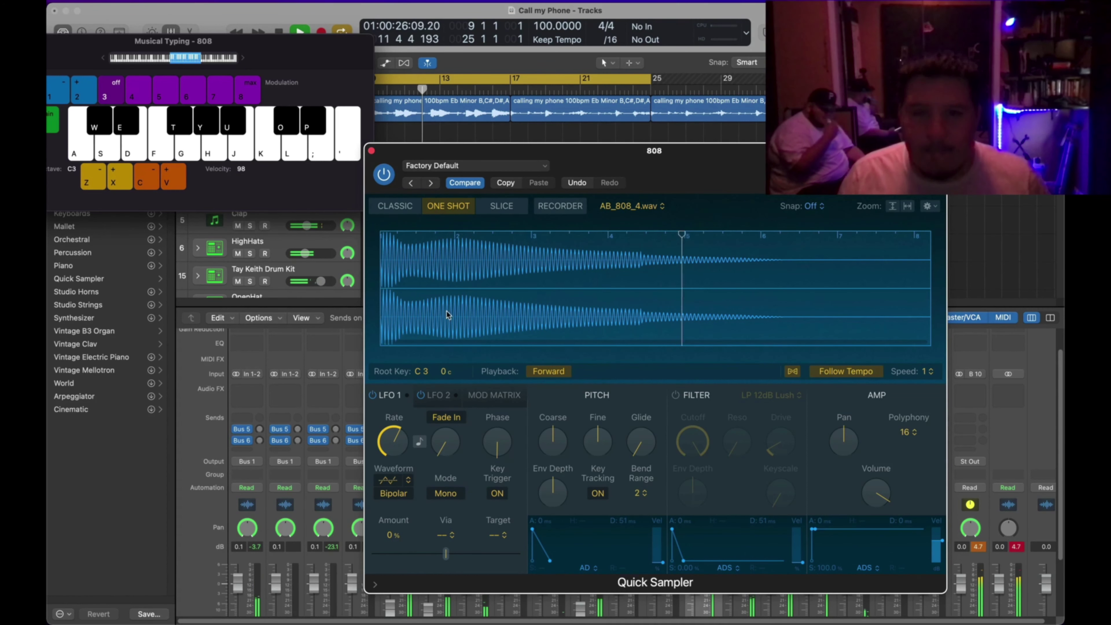
{"action": "key", "text": "s"}
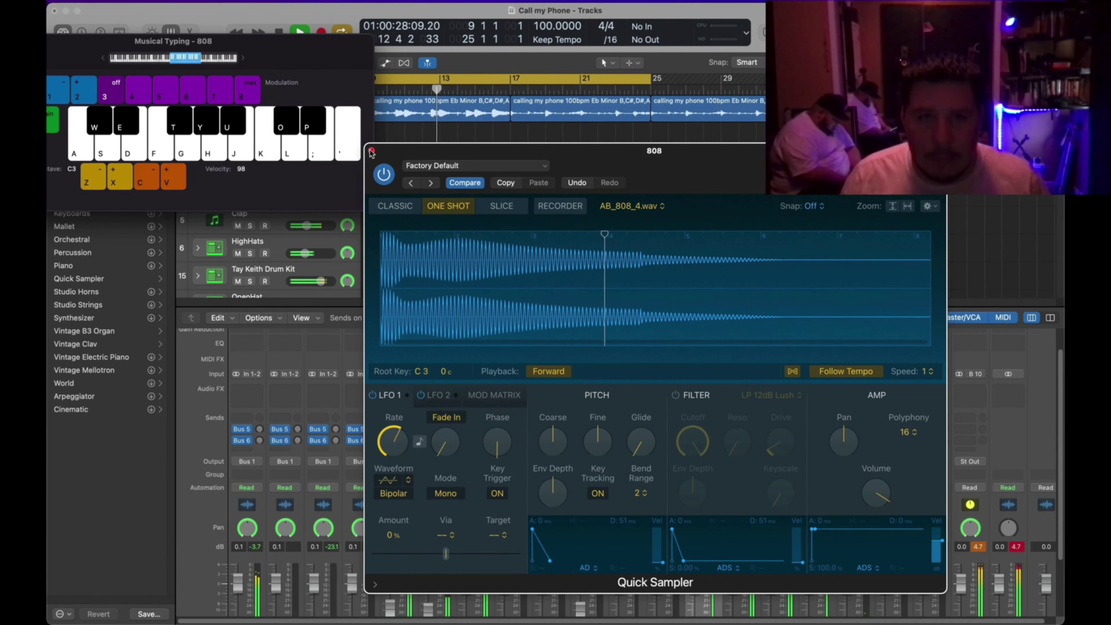
{"action": "left_click", "coordinate": [372, 151]}
{"action": "scroll", "coordinate": [415, 210], "scroll_direction": "down", "scroll_amount": 5}
{"action": "scroll", "coordinate": [428, 242], "scroll_direction": "down", "scroll_amount": 3}
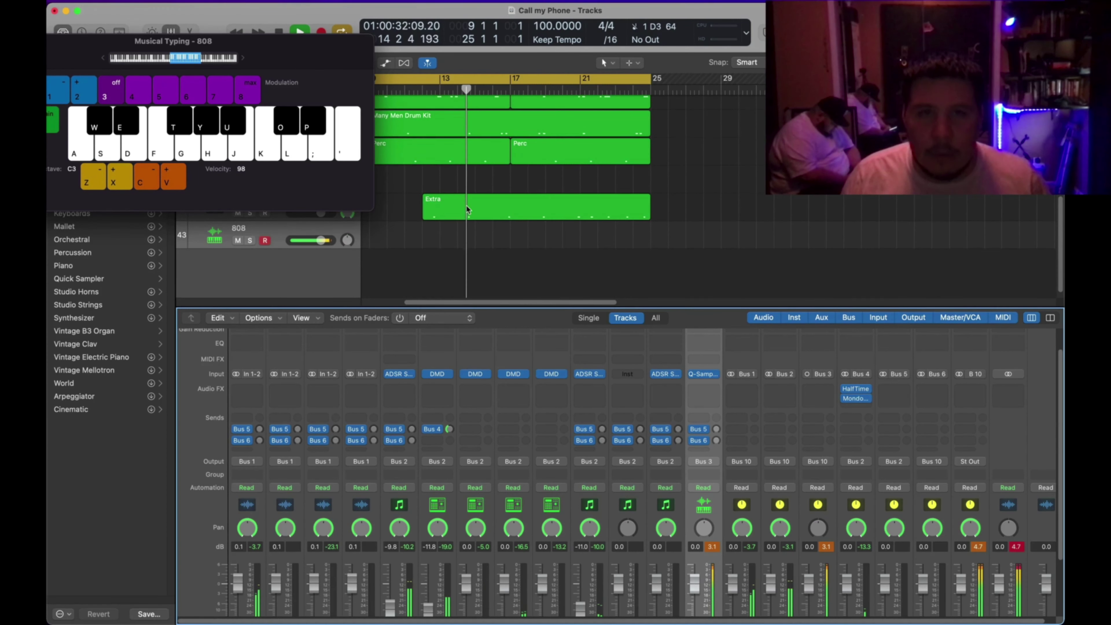
{"action": "scroll", "coordinate": [467, 209], "scroll_direction": "up", "scroll_amount": 6}
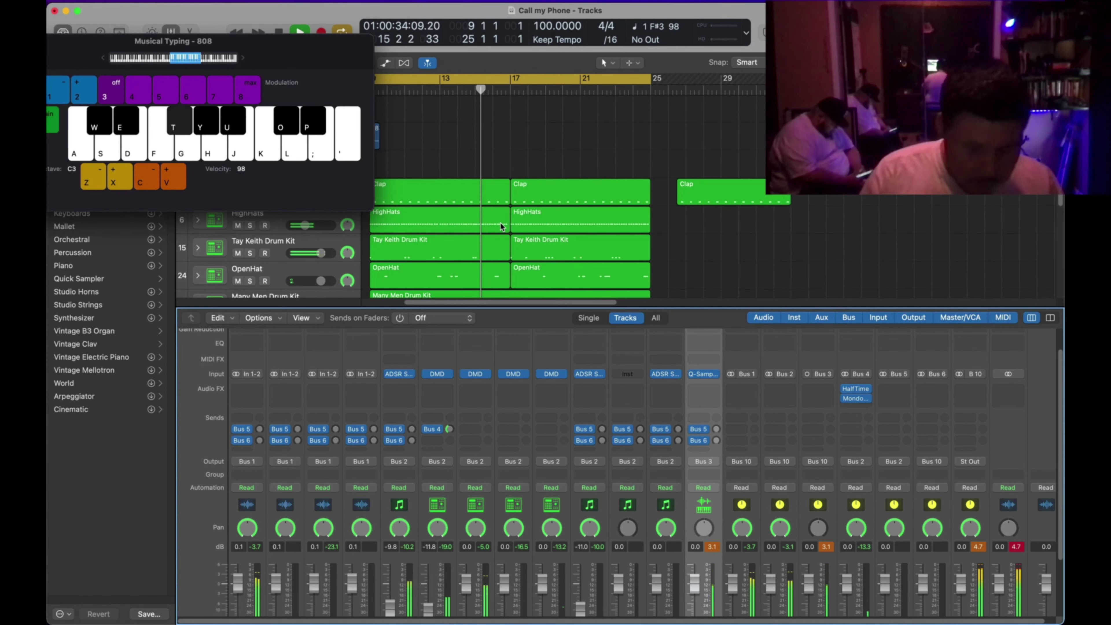
- Record an 808 note pattern on the 808 track with Musical Typing while the beat plays
{"action": "key", "text": "r"}
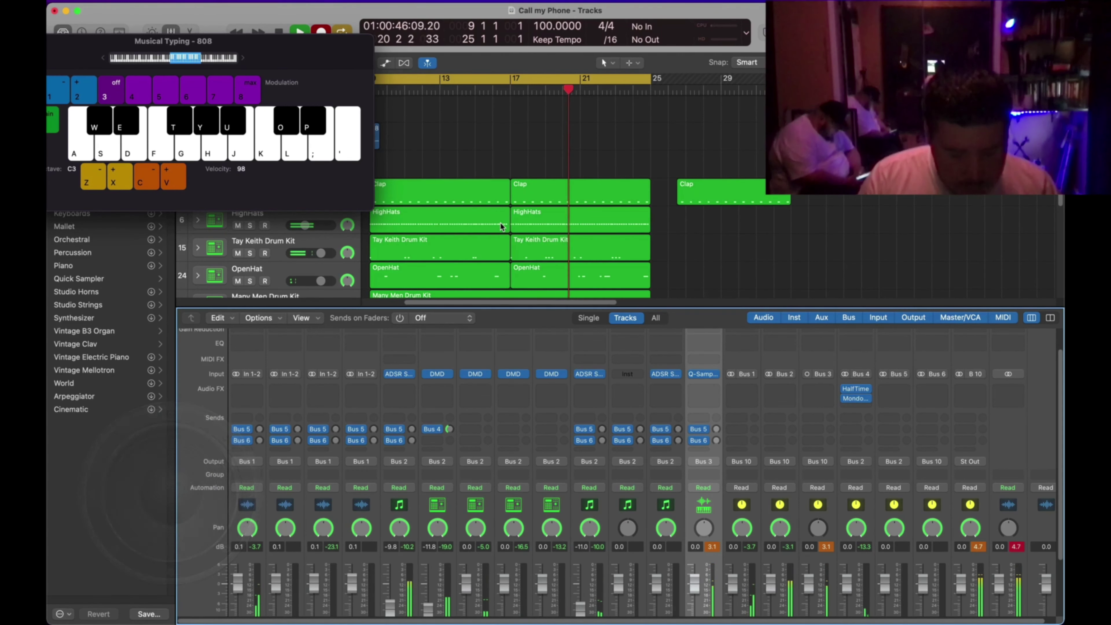
{"action": "key", "text": "d"}
{"action": "key", "text": "s"}
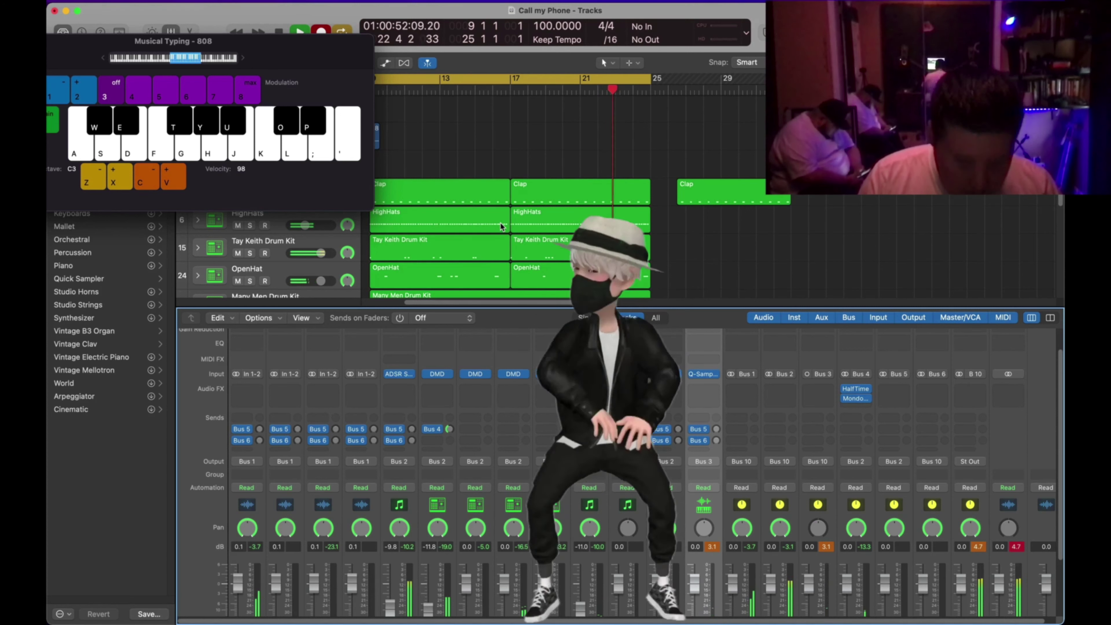
{"action": "key", "text": "d"}
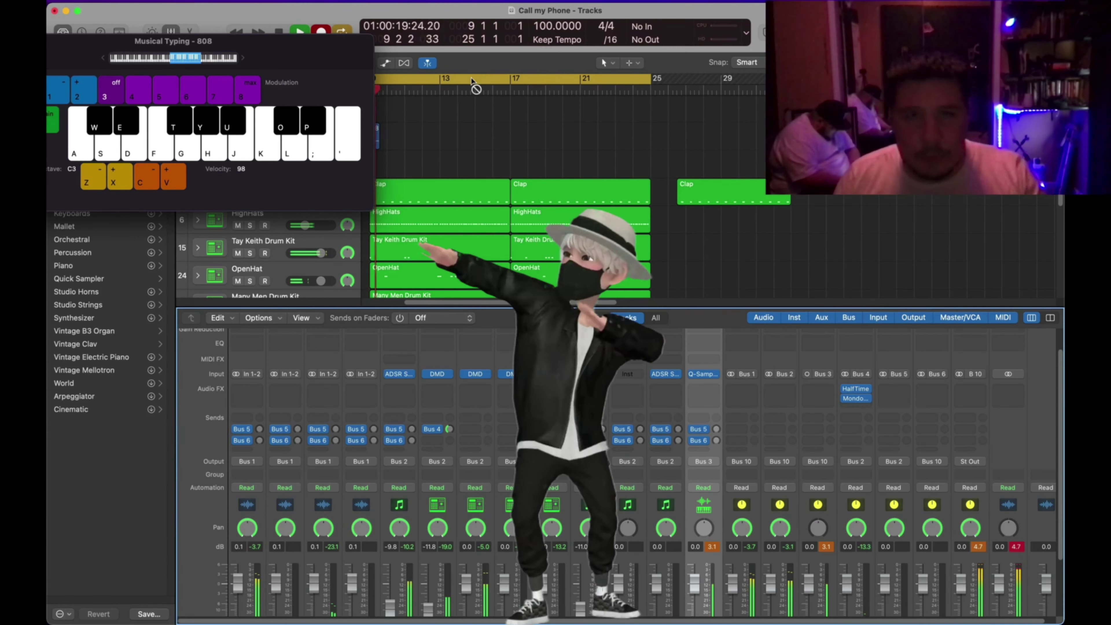
- Open the recorded 808 region in the Piano Roll and extend its start back to bar 17
{"action": "left_click", "coordinate": [494, 81]}
{"action": "scroll", "coordinate": [537, 143], "scroll_direction": "down", "scroll_amount": 5}
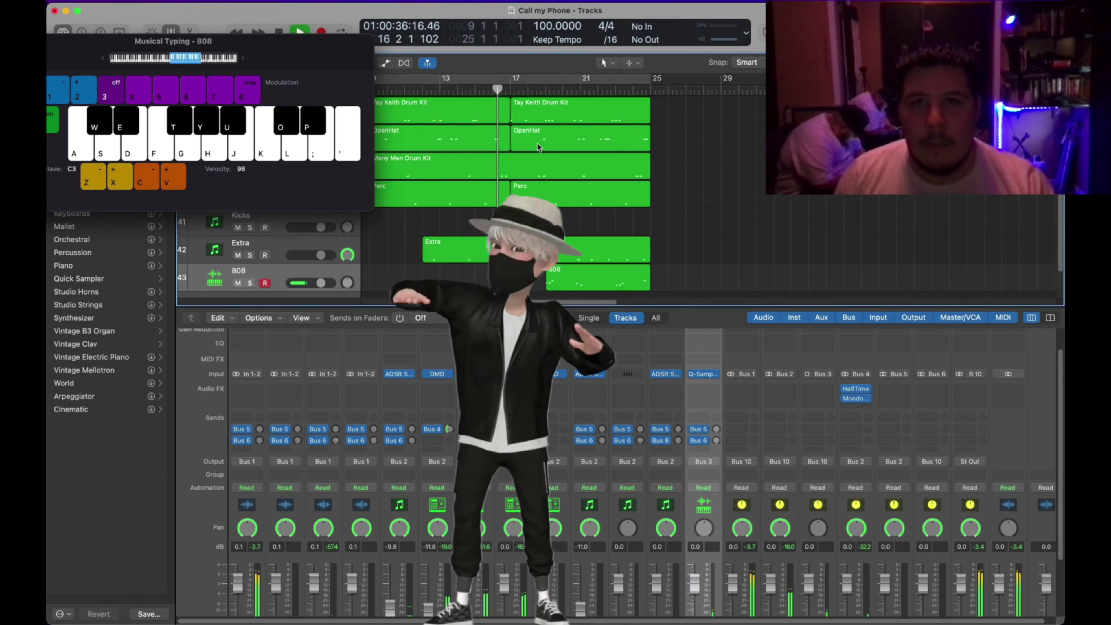
{"action": "scroll", "coordinate": [537, 188], "scroll_direction": "down", "scroll_amount": 3}
{"action": "double_click", "coordinate": [555, 232]}
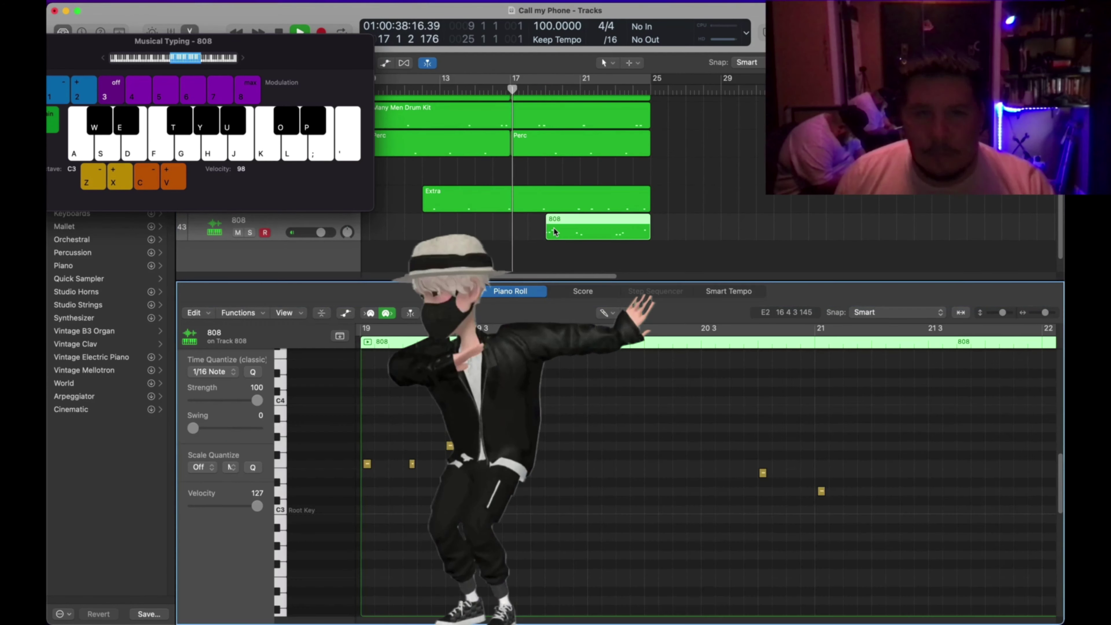
{"action": "left_click_drag", "start_coordinate": [555, 232], "coordinate": [520, 232]}
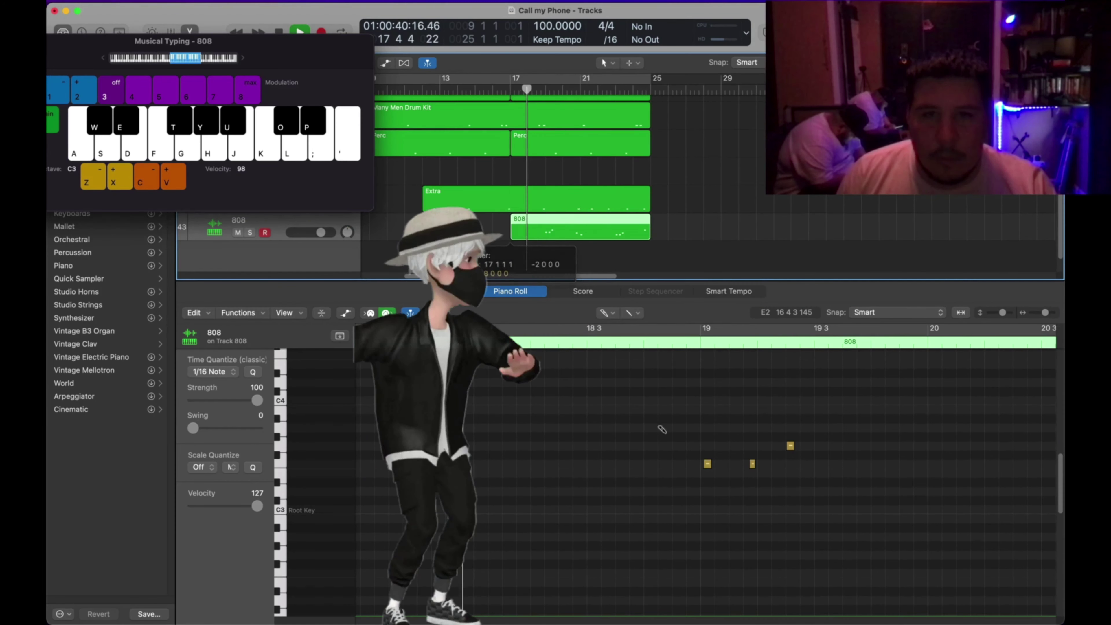
{"action": "scroll", "coordinate": [662, 429], "scroll_direction": "down", "scroll_amount": 5}
{"action": "key", "text": "t"}
{"action": "key", "text": "t"}
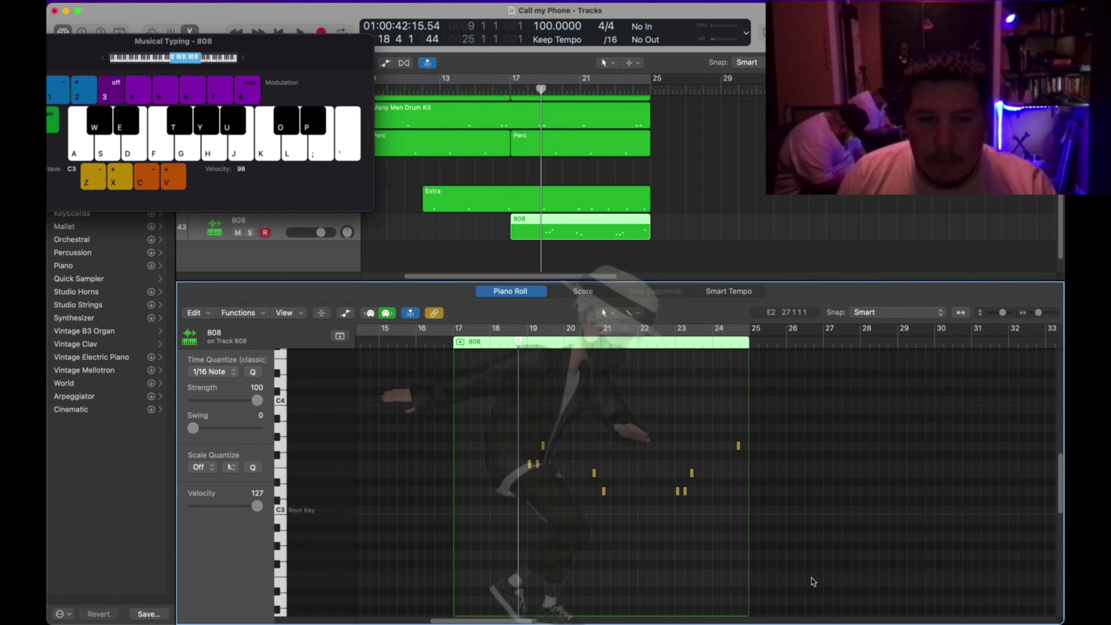
- Scale-quantize all notes of the 808 region to Eb (D#) Natural Minor and set their velocity to 127
{"action": "left_click", "coordinate": [198, 467]}
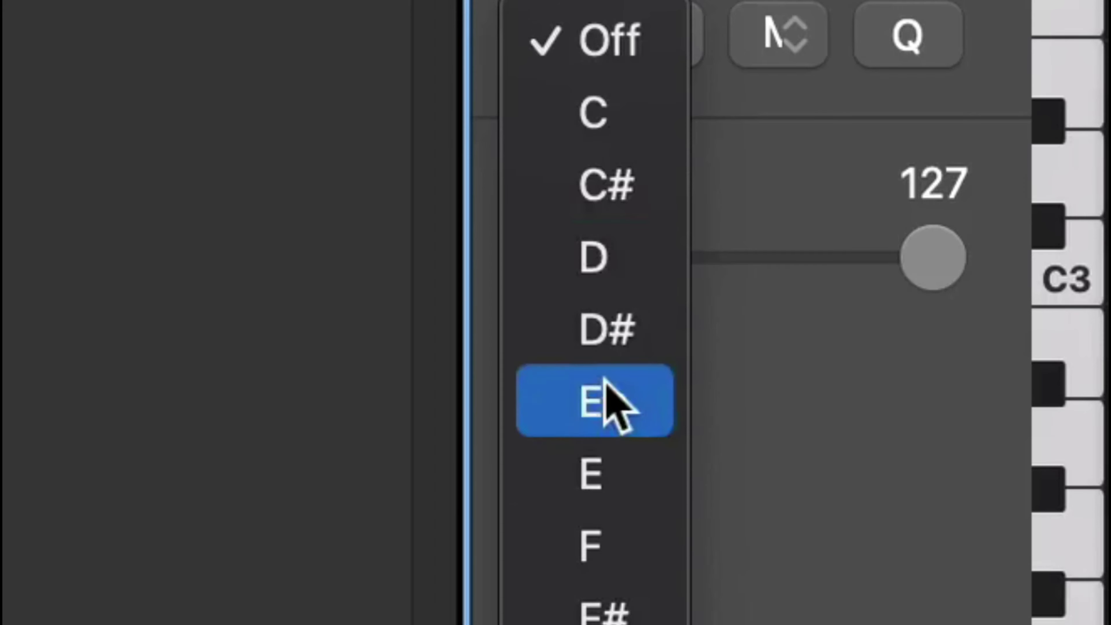
{"action": "left_click", "coordinate": [606, 383]}
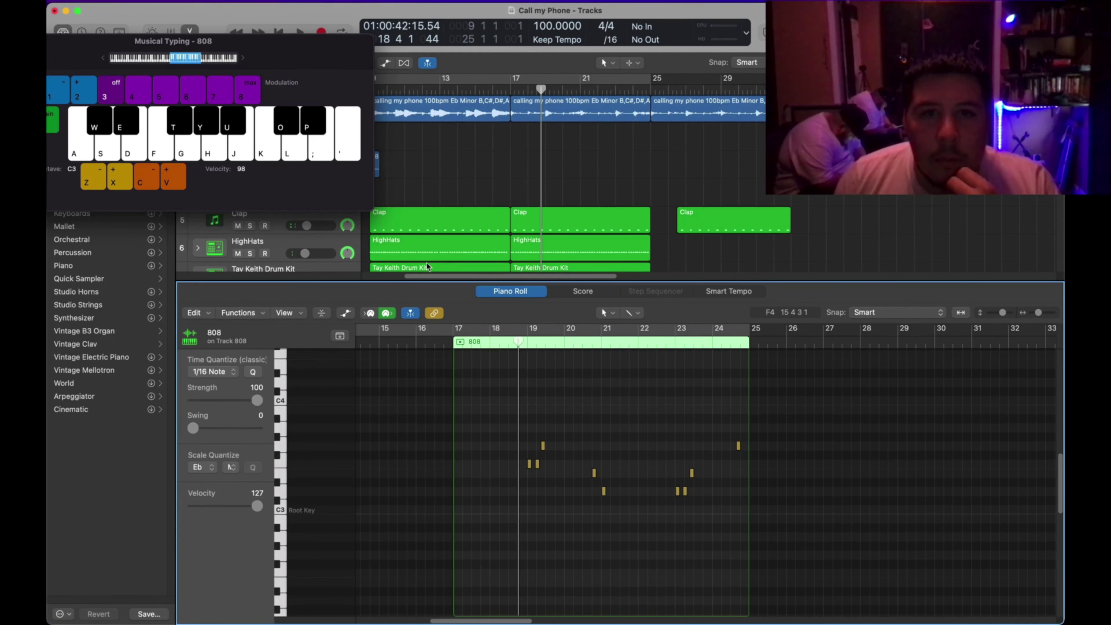
{"action": "left_click", "coordinate": [229, 466]}
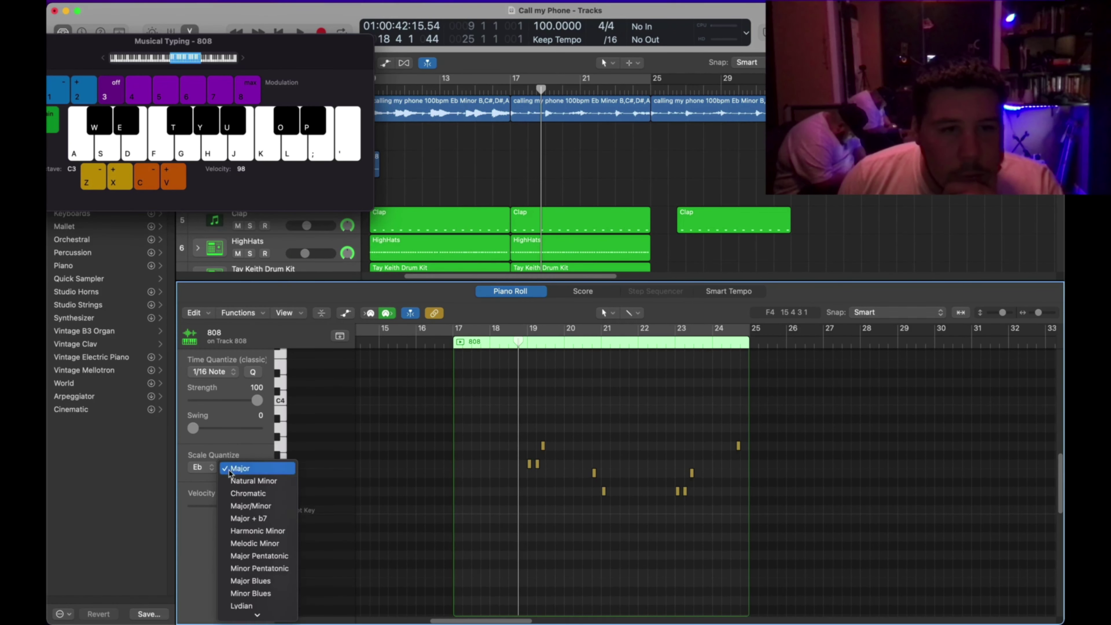
{"action": "left_click", "coordinate": [232, 480]}
{"action": "scroll", "coordinate": [339, 467], "scroll_direction": "left", "scroll_amount": 3}
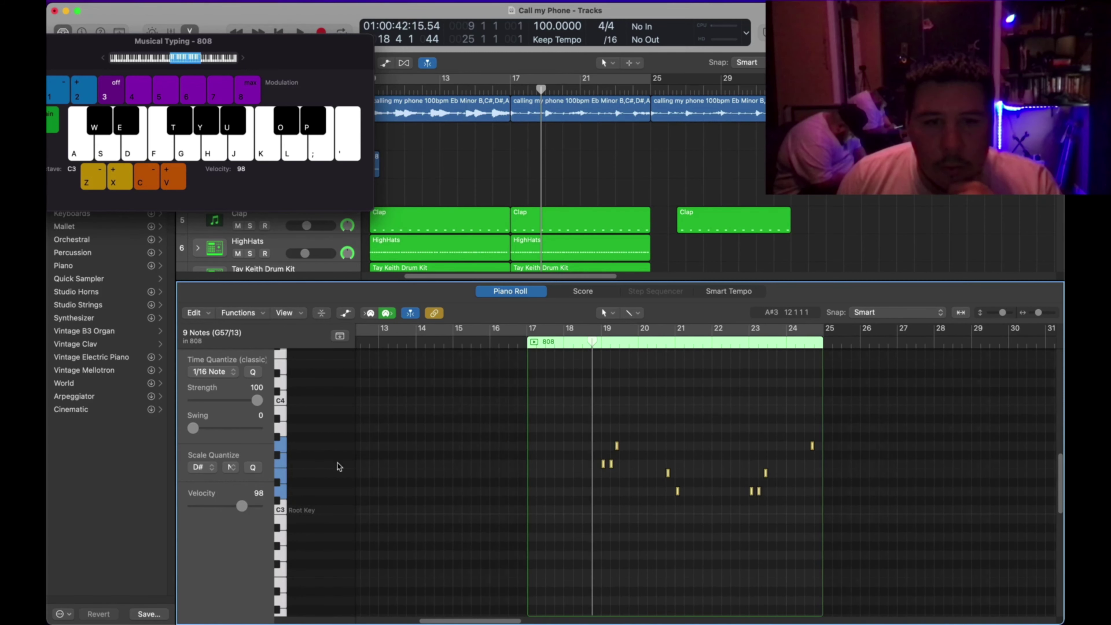
{"action": "left_click", "coordinate": [250, 468]}
{"action": "left_click_drag", "start_coordinate": [239, 508], "coordinate": [261, 506]}
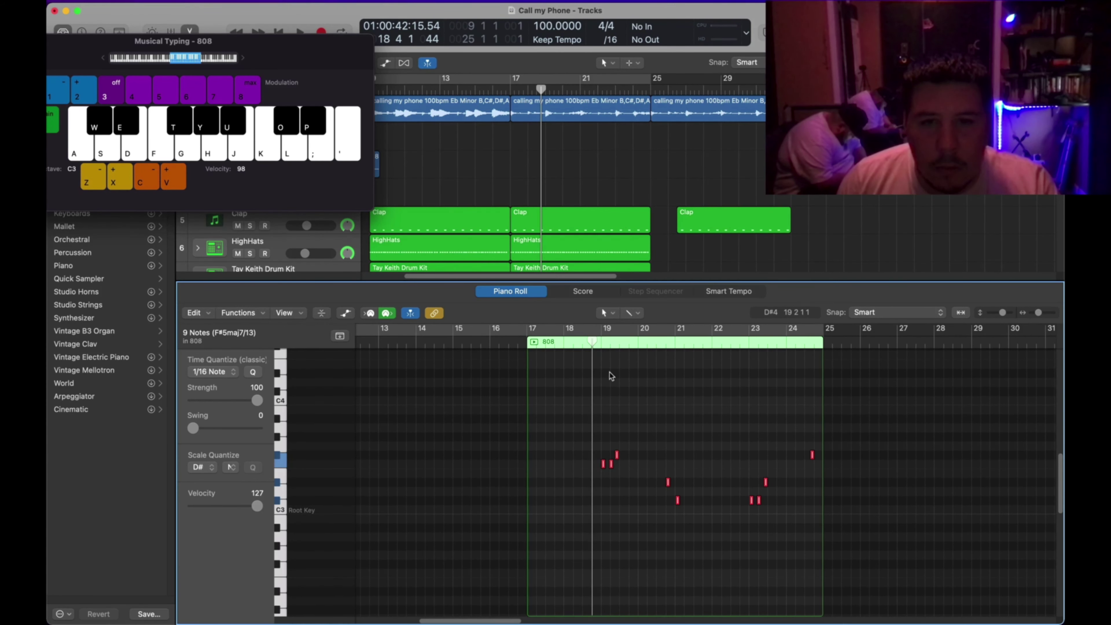
- Play back the quantized 808 part and move the Musical Typing window away from the track headers
{"action": "key", "text": "space"}
{"action": "left_click", "coordinate": [625, 385]}
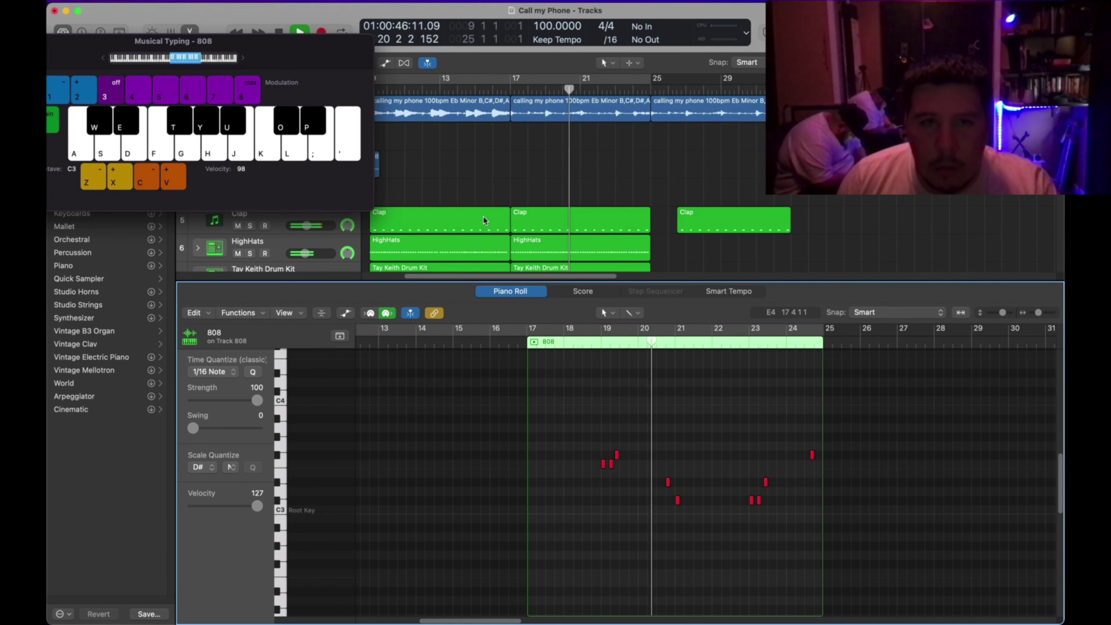
{"action": "scroll", "coordinate": [419, 184], "scroll_direction": "down", "scroll_amount": 2}
{"action": "left_click_drag", "start_coordinate": [301, 67], "coordinate": [483, 510]}
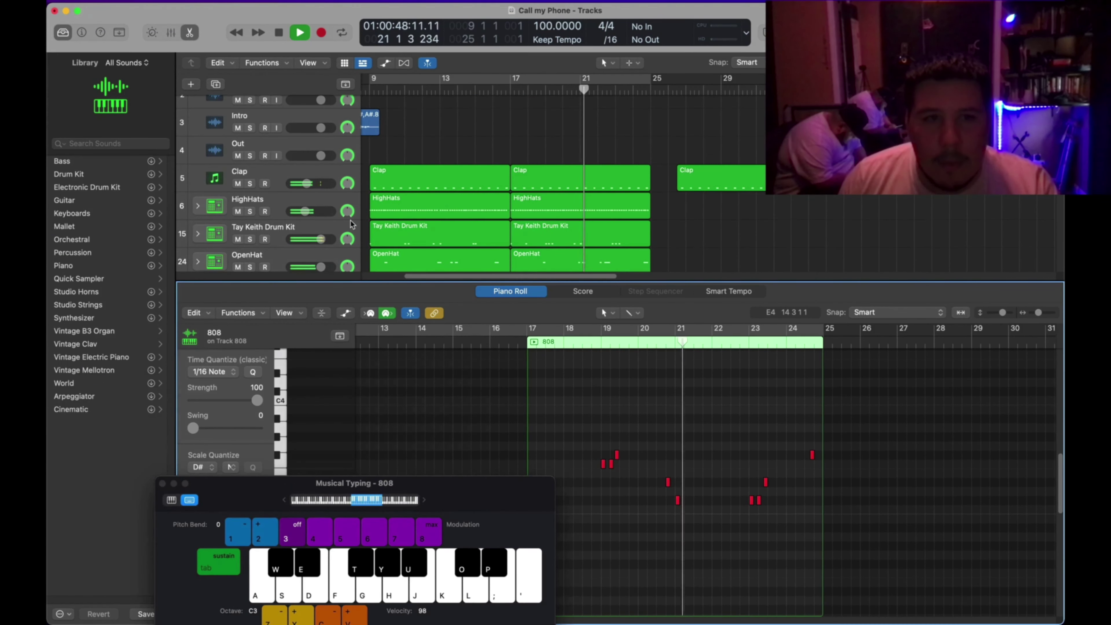
{"action": "scroll", "coordinate": [280, 201], "scroll_direction": "down", "scroll_amount": 5}
- Close Musical Typing and reopen the 808 track's Quick Sampler from the mixer
{"action": "left_click", "coordinate": [171, 32]}
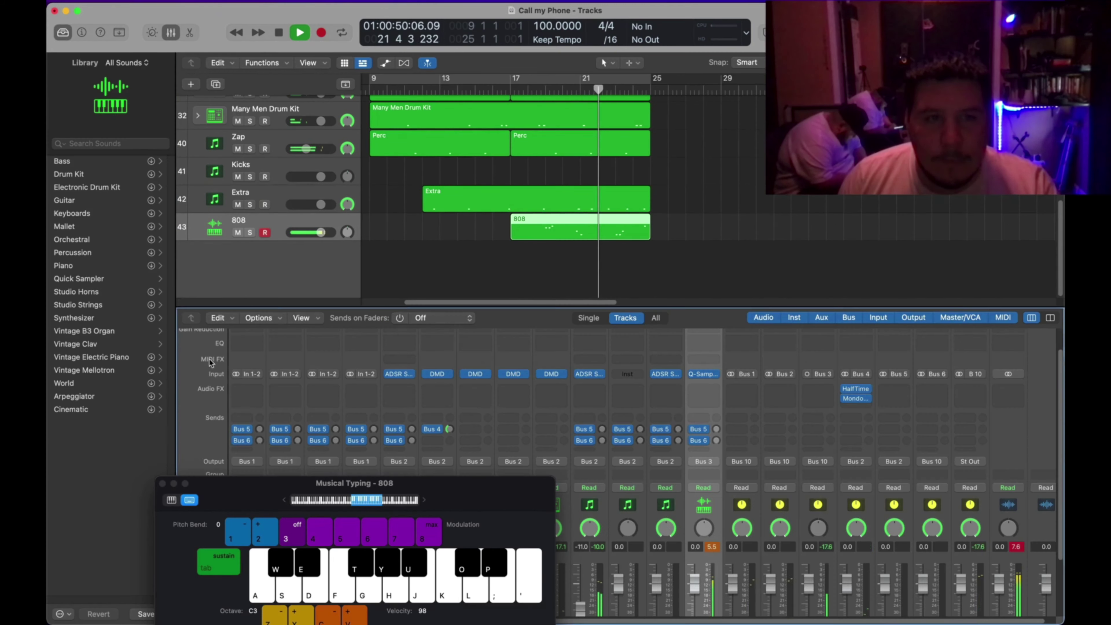
{"action": "key", "text": "super+k"}
{"action": "scroll", "coordinate": [697, 526], "scroll_direction": "down", "scroll_amount": 1}
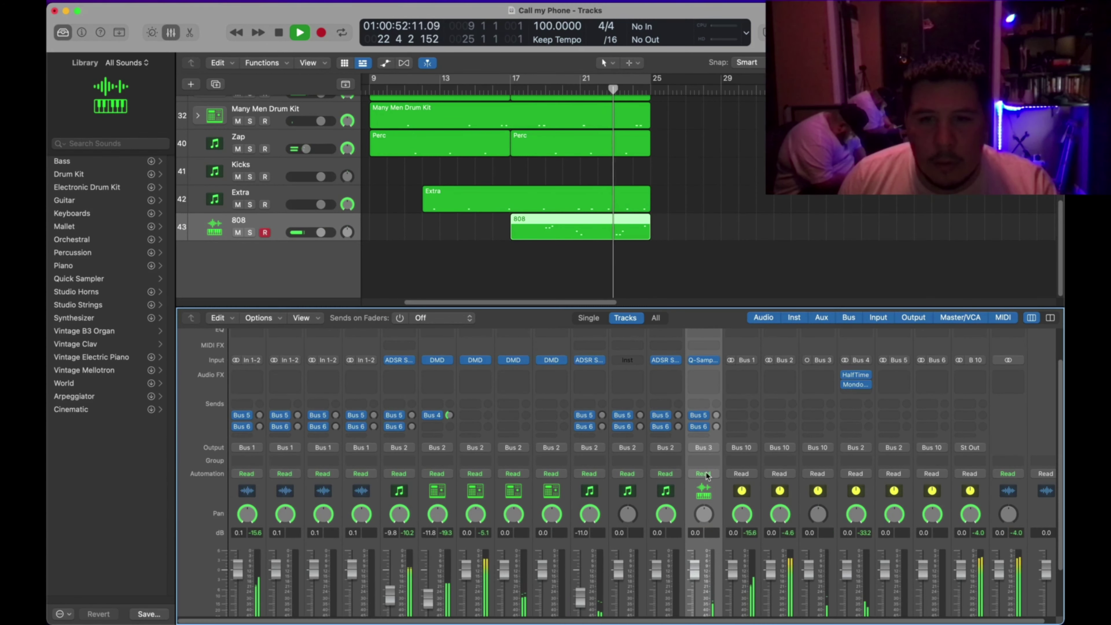
{"action": "left_click", "coordinate": [709, 359]}
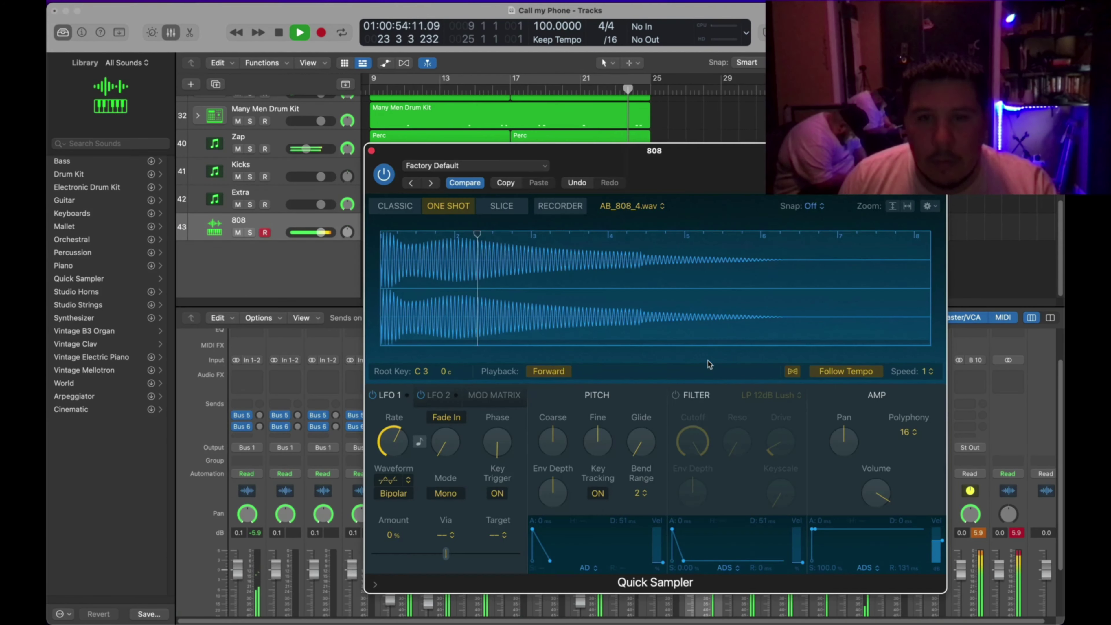
{"action": "left_click_drag", "start_coordinate": [743, 178], "coordinate": [709, 140]}
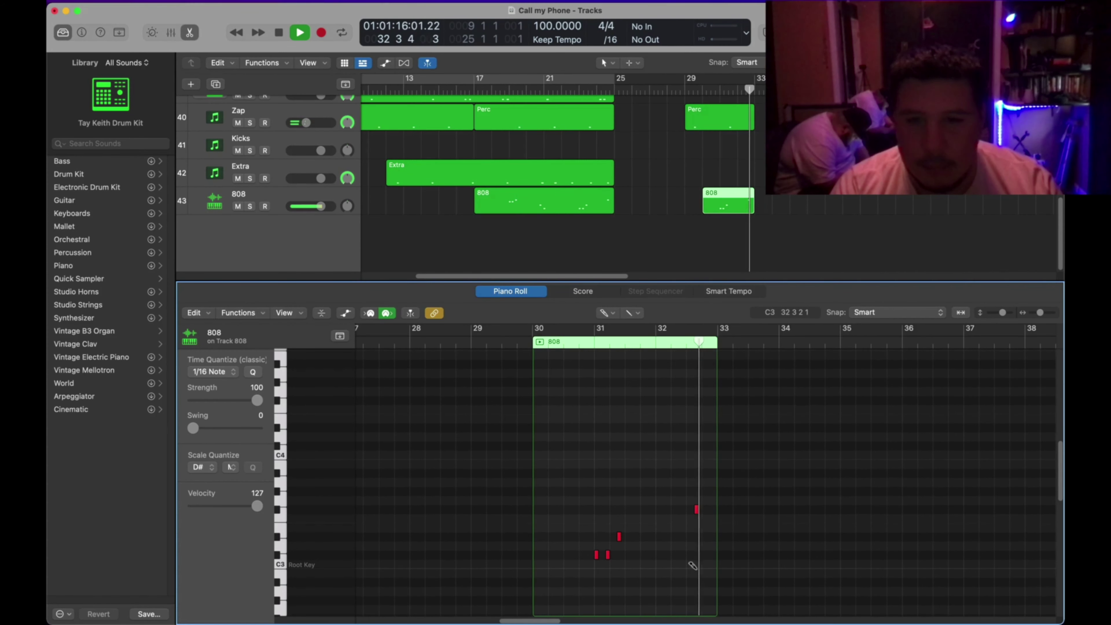
- Move the loop region at bar 25 down to the second Loop track and resume playback
{"action": "scroll", "coordinate": [688, 263], "scroll_direction": "up", "scroll_amount": 10}
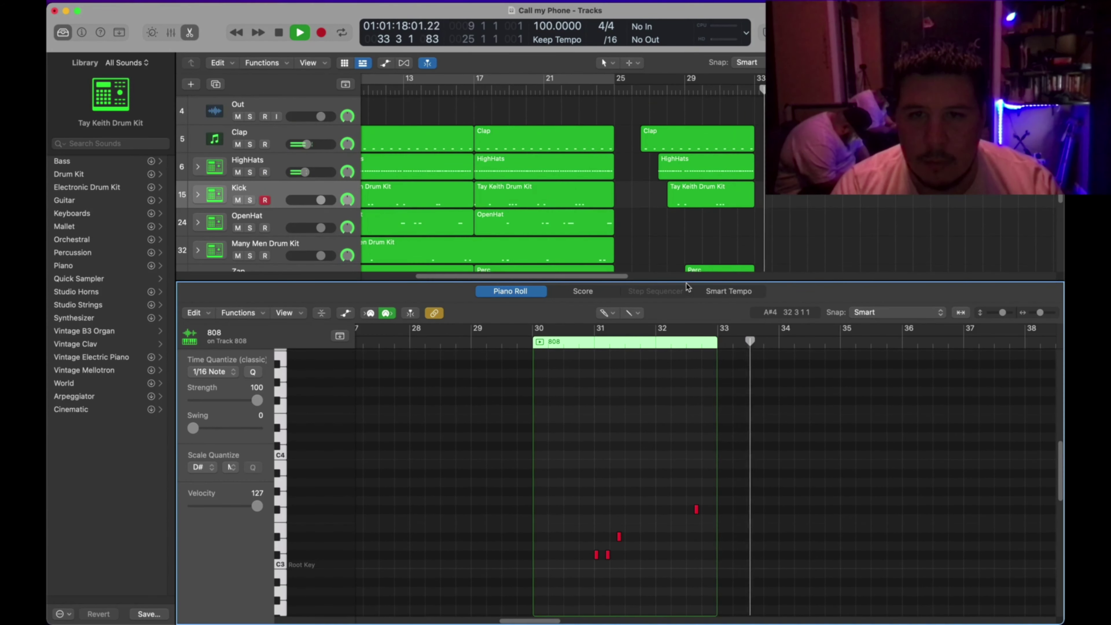
{"action": "left_click_drag", "start_coordinate": [688, 287], "coordinate": [670, 521]}
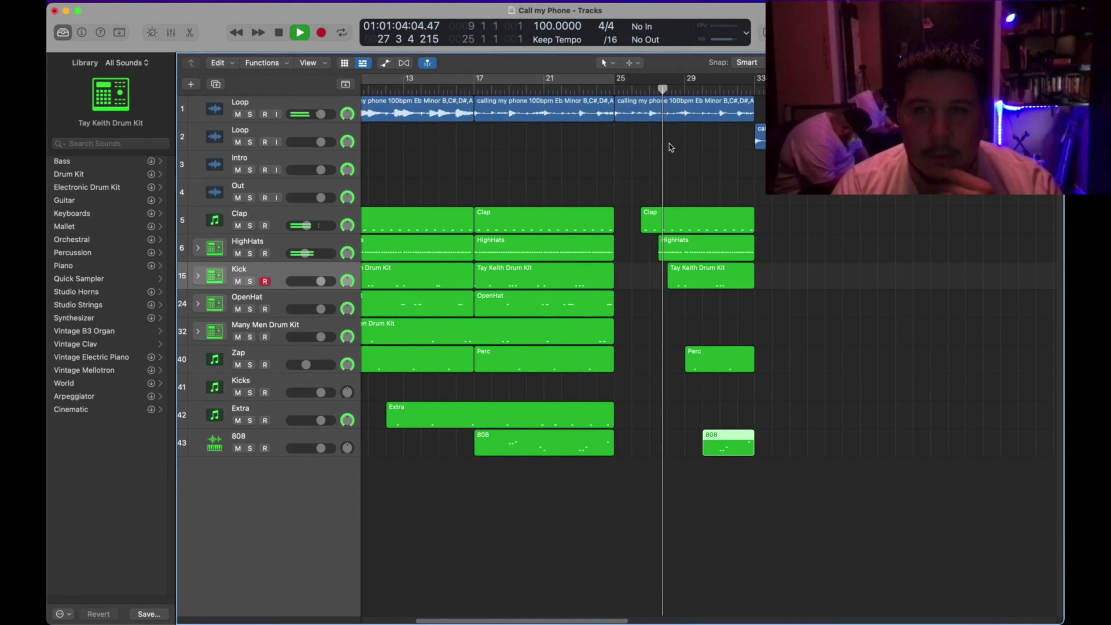
{"action": "key", "text": "space"}
{"action": "left_click_drag", "start_coordinate": [657, 108], "coordinate": [657, 136]}
{"action": "key", "text": "space"}
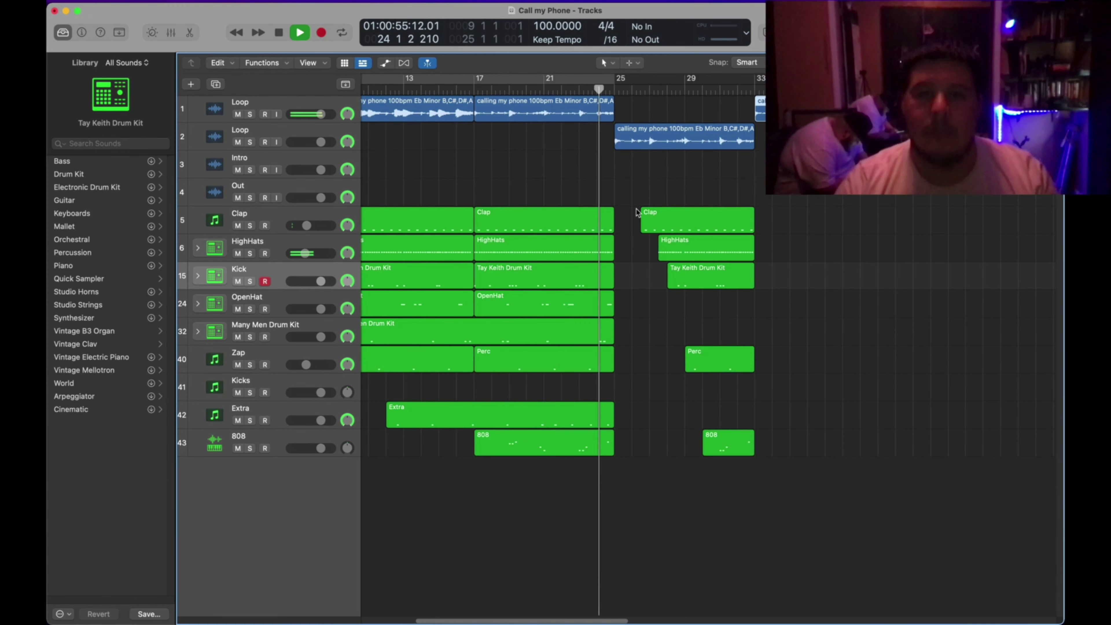
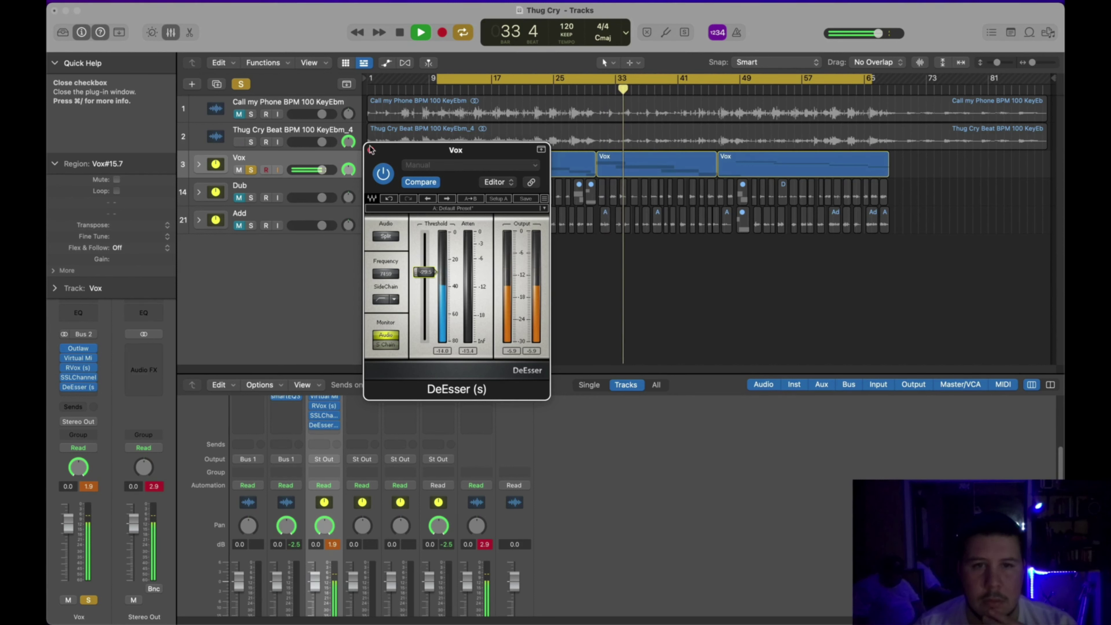
- Close the Vox track's DeEsser and solo the Thug Cry Beat track together with the vocals
{"action": "left_click", "coordinate": [371, 150]}
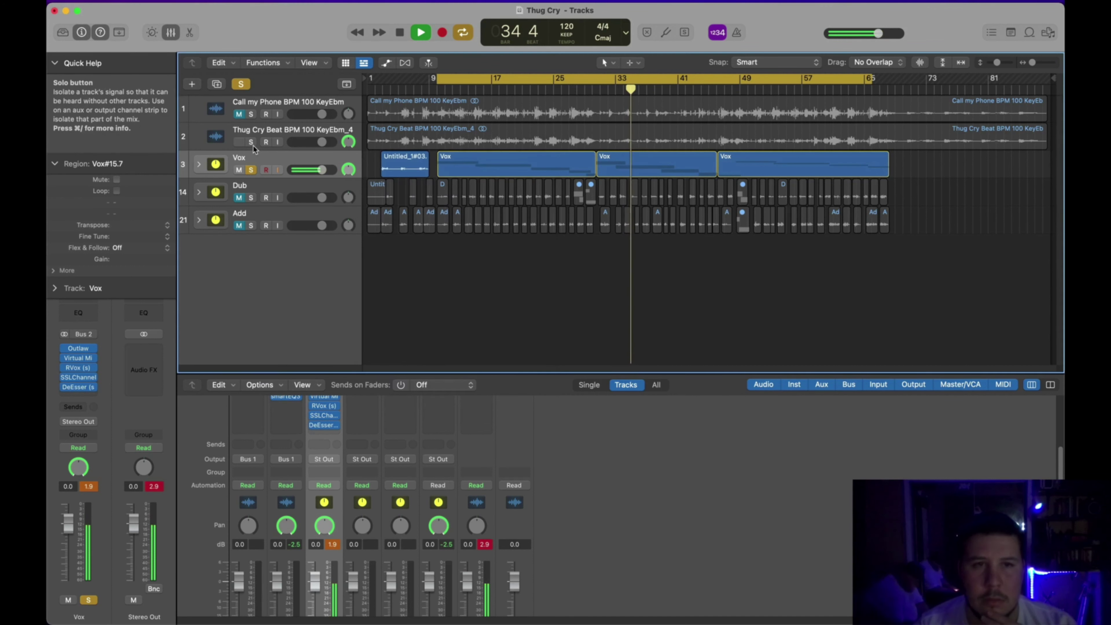
{"action": "left_click", "coordinate": [253, 140]}
{"action": "left_click", "coordinate": [239, 158], "text": "shift"}
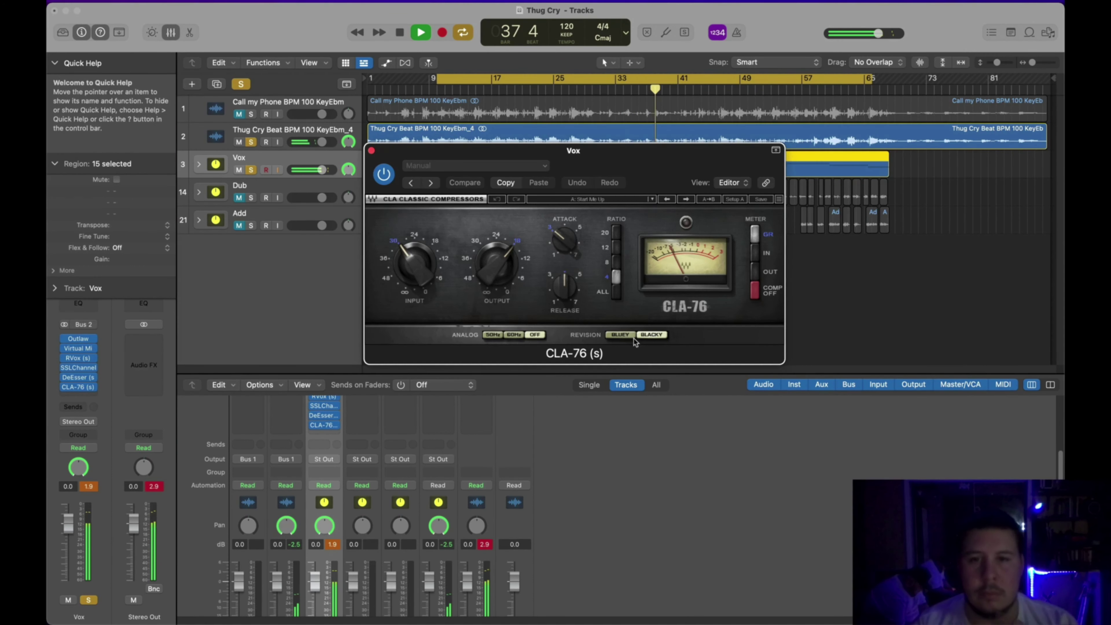
- Set the Vox track's CLA-76 compressor to the Blacky revision, adjust its input, attack and release, and compare the sound with it bypassed
{"action": "left_click", "coordinate": [629, 337]}
{"action": "left_click_drag", "start_coordinate": [613, 179], "coordinate": [563, 233]}
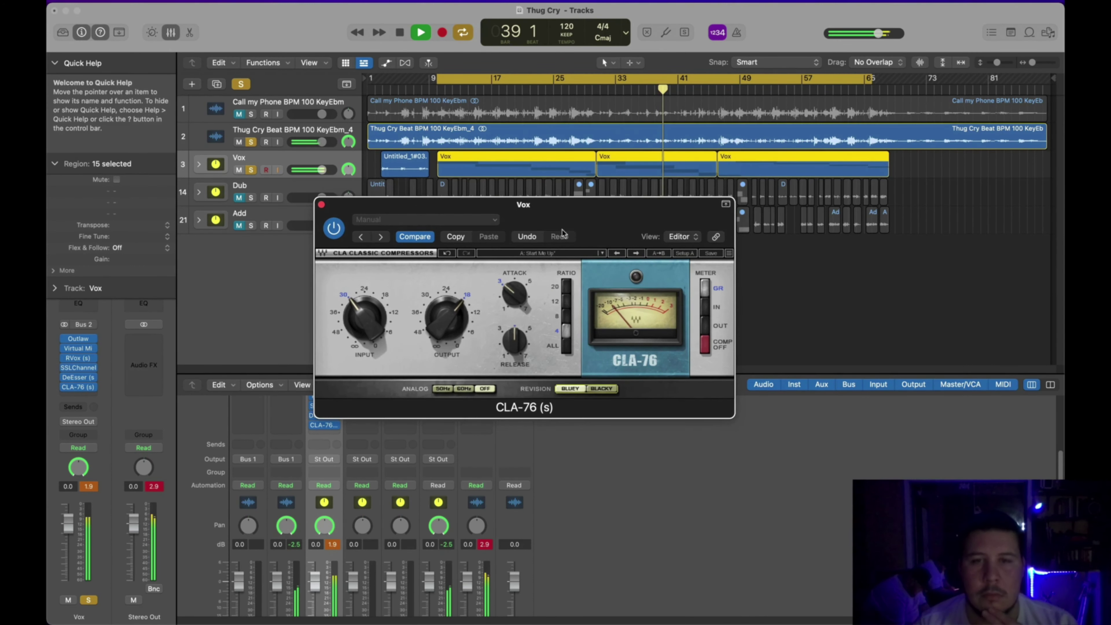
{"action": "left_click", "coordinate": [600, 389]}
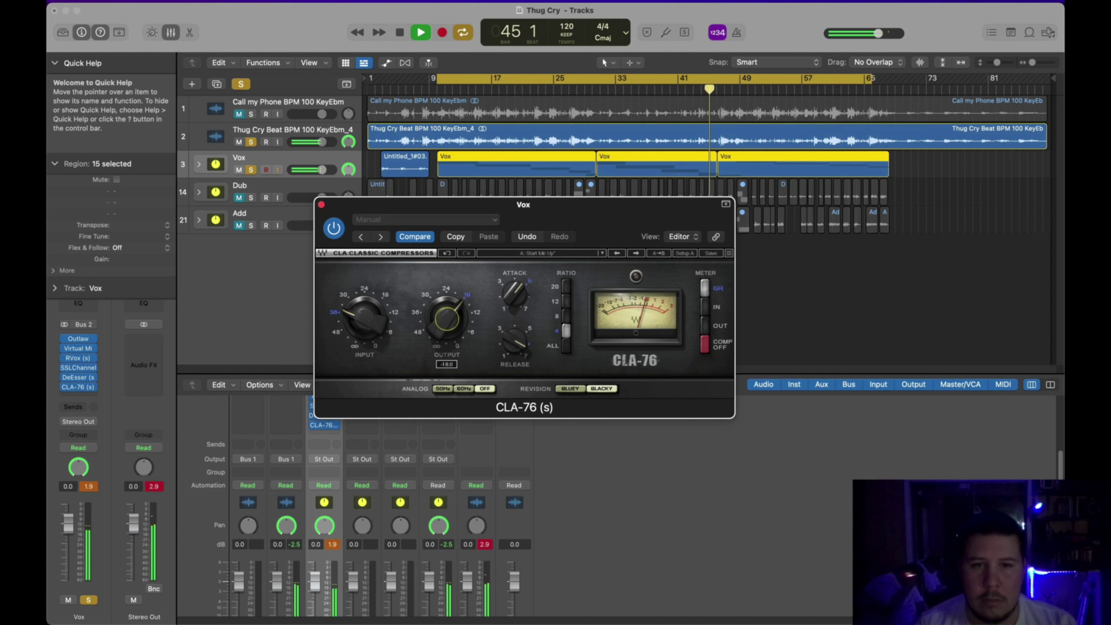
{"action": "left_click", "coordinate": [333, 225]}
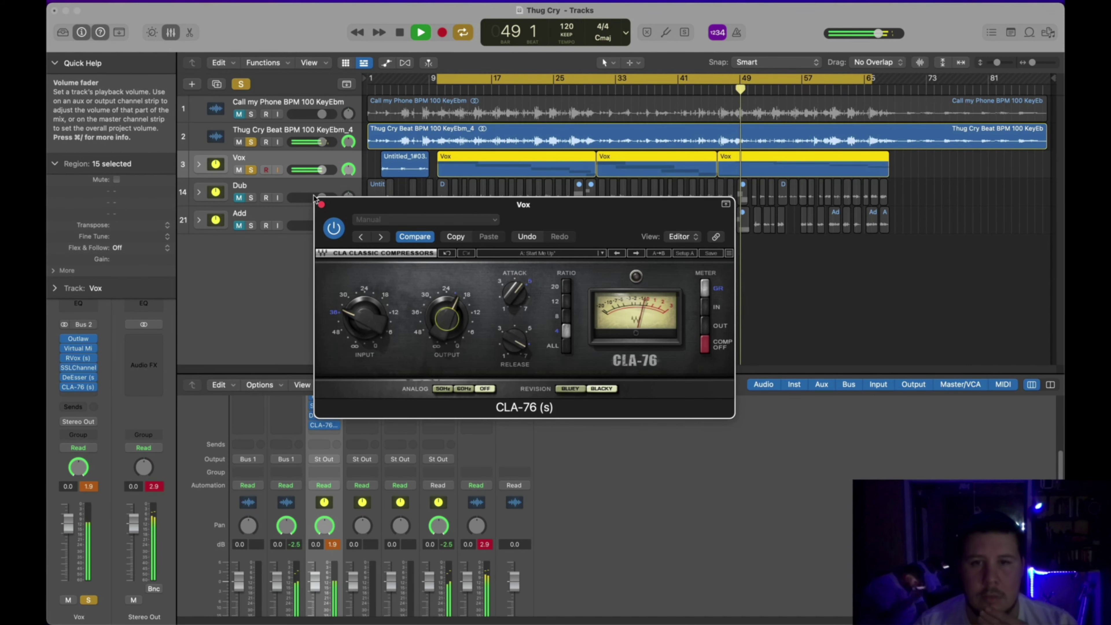
{"action": "left_click", "coordinate": [321, 204]}
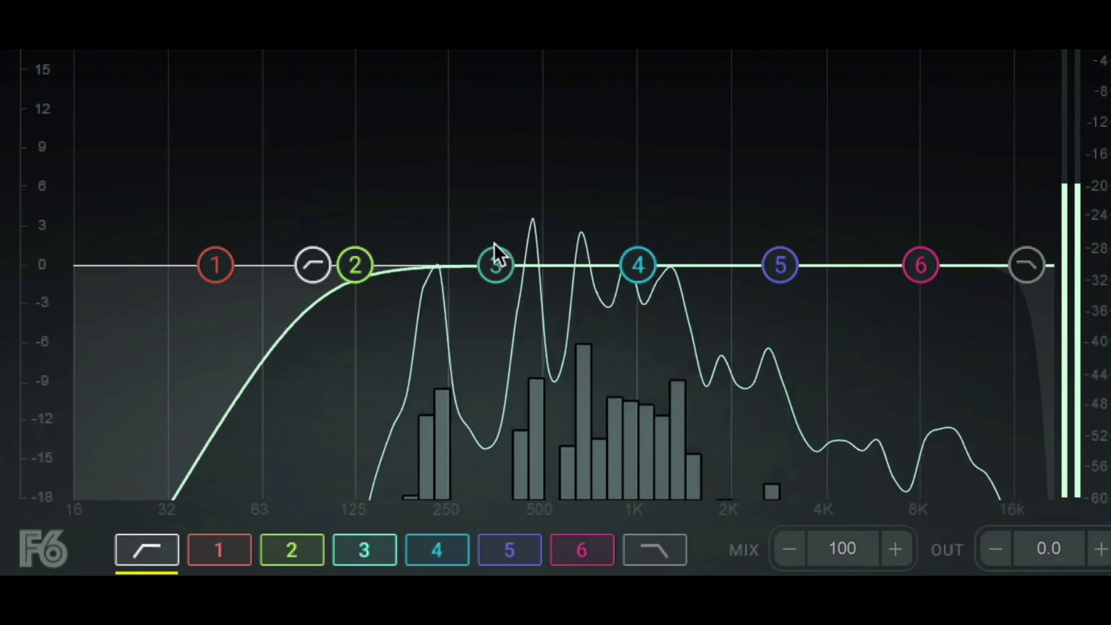
- Pull F6 equalizer band 3 down near 500 Hz, with gain at -1.5 and range at -2.1
{"action": "left_click", "coordinate": [563, 311]}
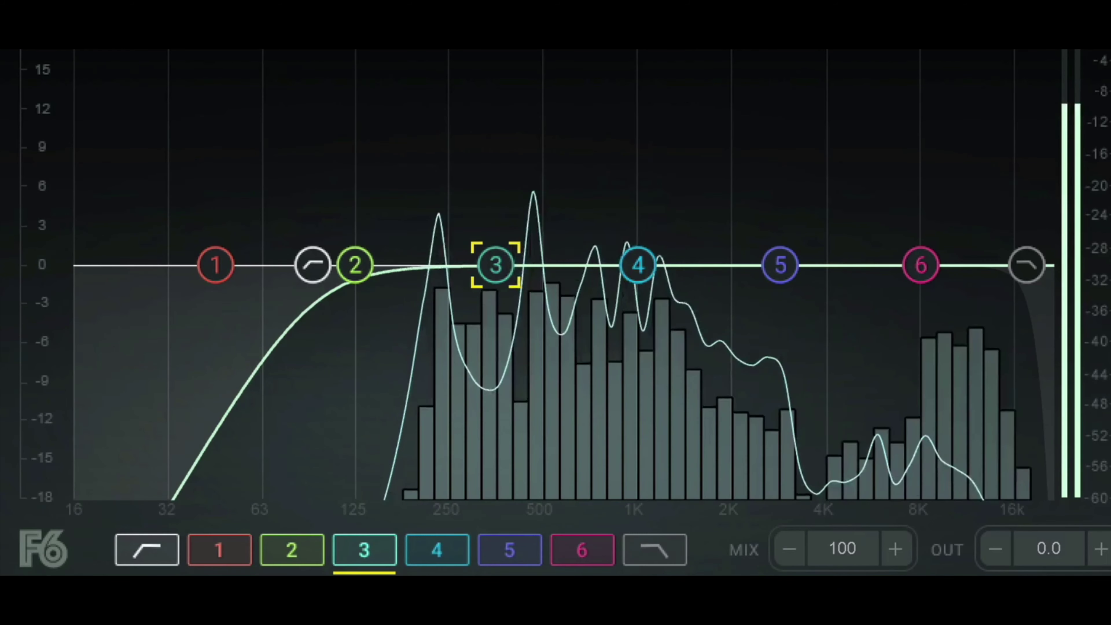
{"action": "left_click_drag", "start_coordinate": [496, 264], "coordinate": [534, 283]}
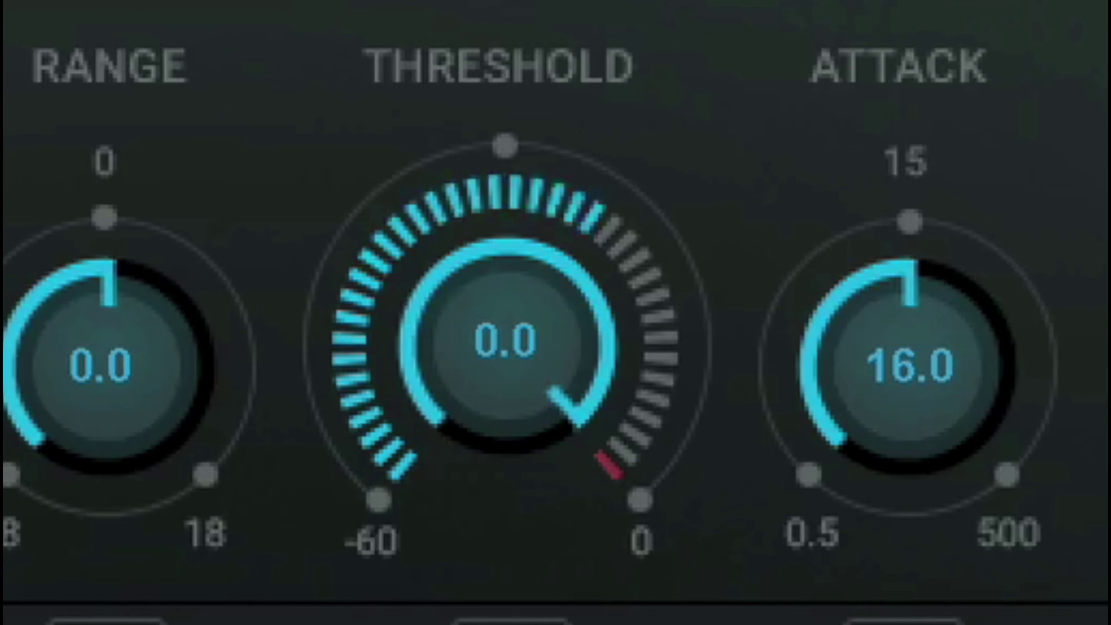
{"action": "left_click_drag", "start_coordinate": [175, 364], "coordinate": [176, 376]}
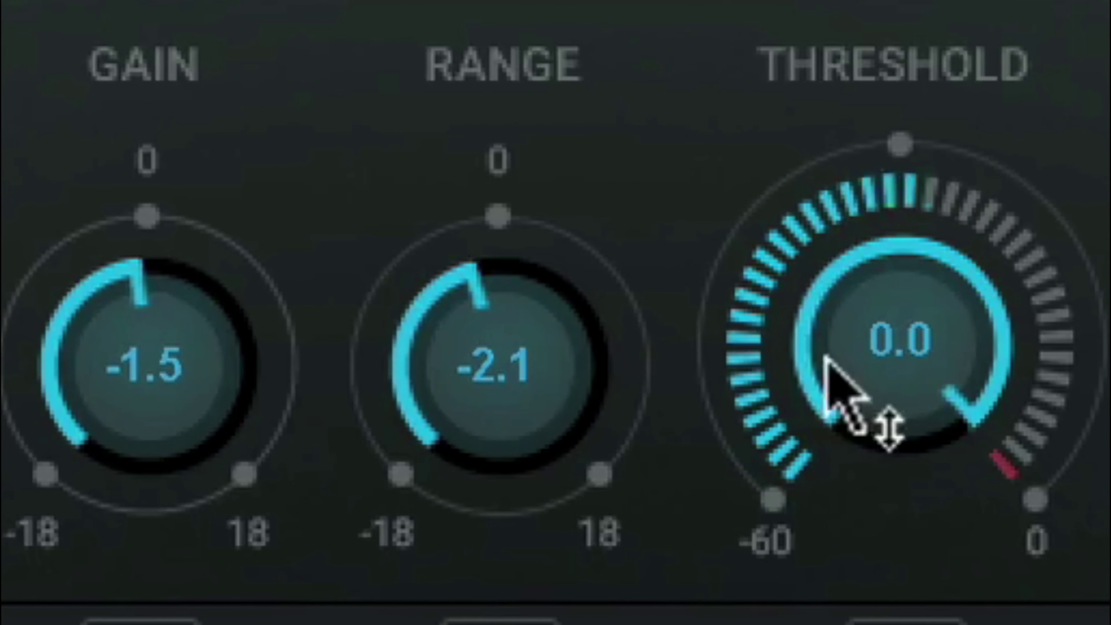
- Lower the current F6 band's threshold, and boost band 5 with gain at 11.5 and Q at 4.8
{"action": "left_click_drag", "start_coordinate": [826, 358], "coordinate": [827, 412]}
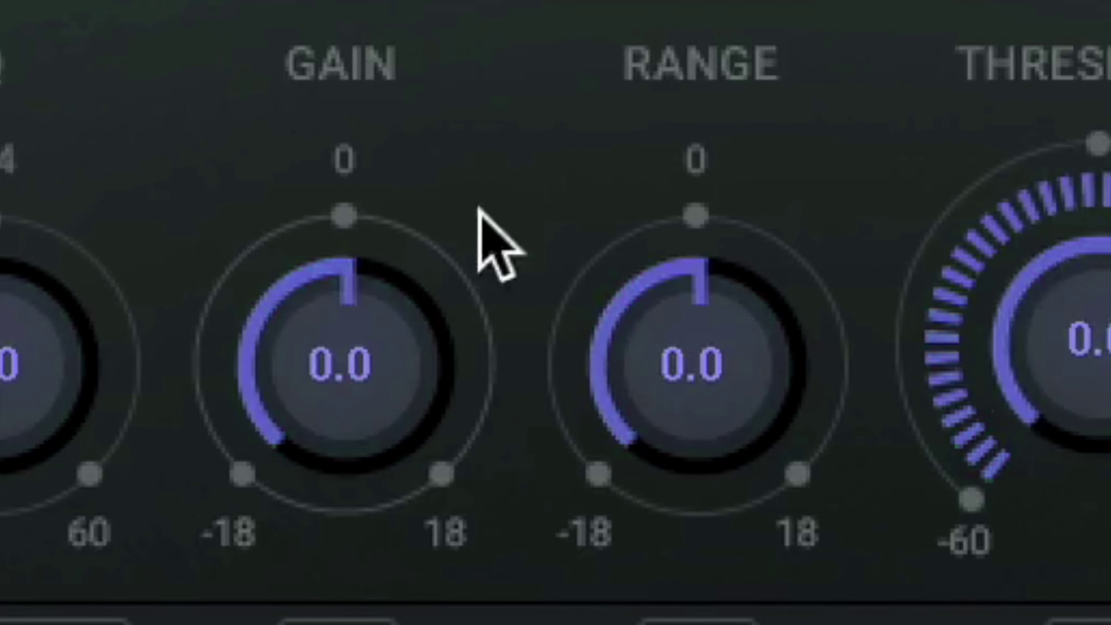
{"action": "left_click_drag", "start_coordinate": [359, 350], "coordinate": [359, 284]}
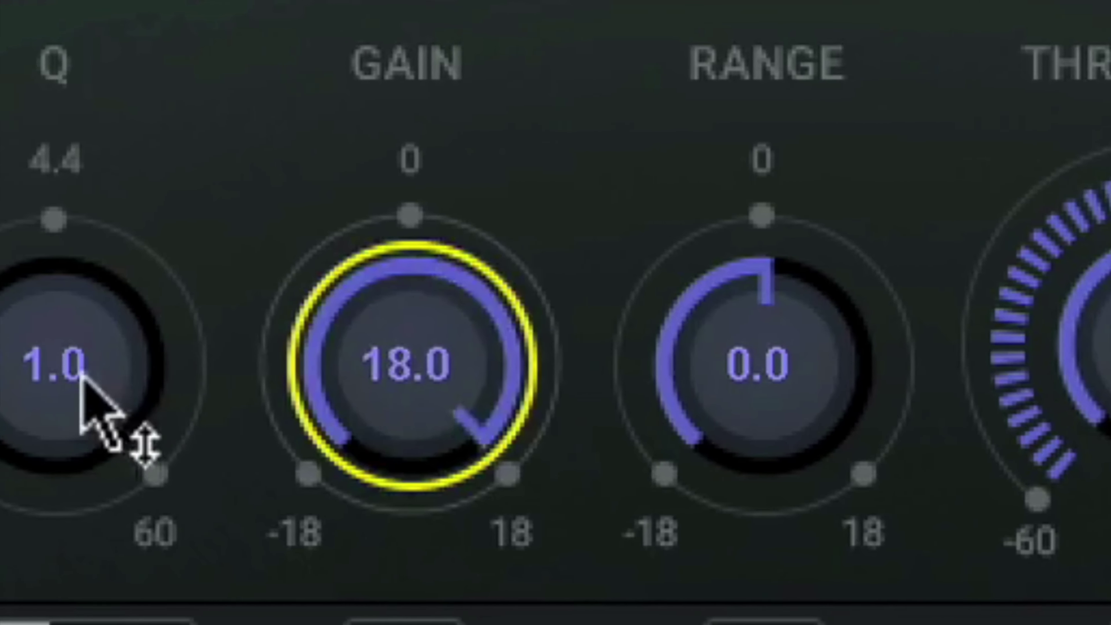
{"action": "left_click_drag", "start_coordinate": [81, 374], "coordinate": [81, 359]}
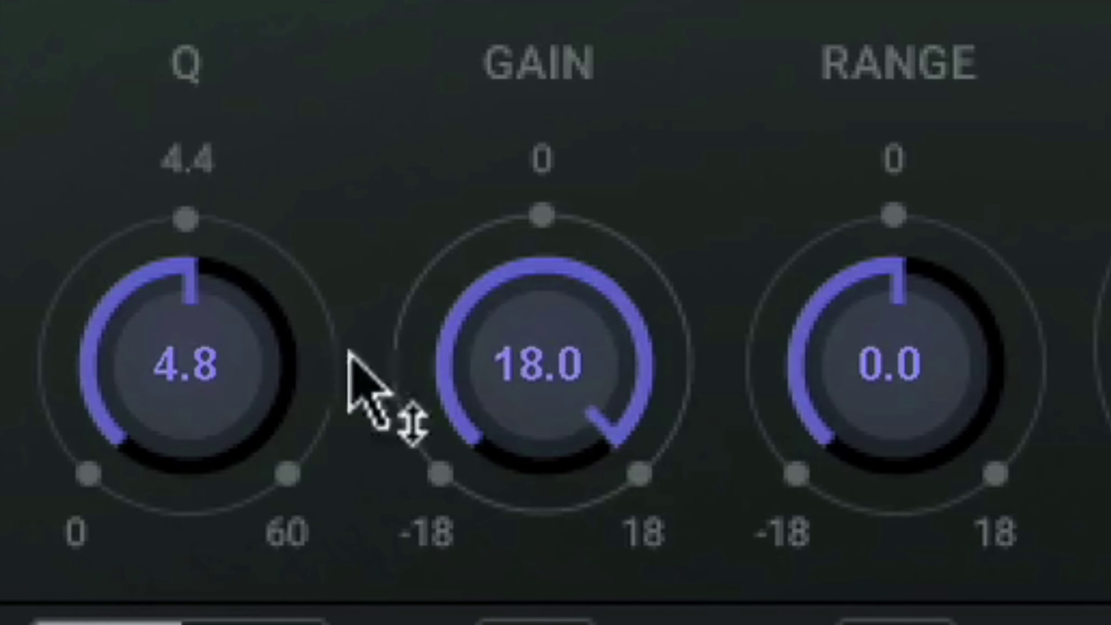
{"action": "left_click_drag", "start_coordinate": [348, 350], "coordinate": [348, 381]}
- Sweep the boosted F6 band 5 through the upper mids, narrowing Q to 7.4 and settling the frequency at 2573 Hz
{"action": "left_click_drag", "start_coordinate": [107, 322], "coordinate": [107, 346]}
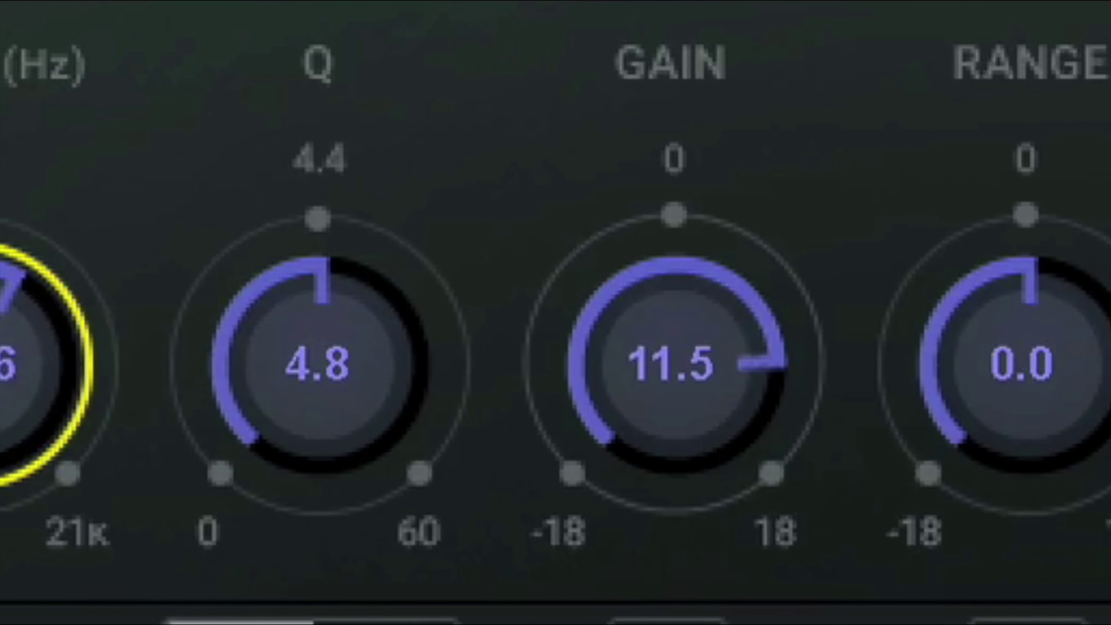
{"action": "left_click_drag", "start_coordinate": [9, 363], "coordinate": [8, 341]}
{"action": "left_click", "coordinate": [799, 324]}
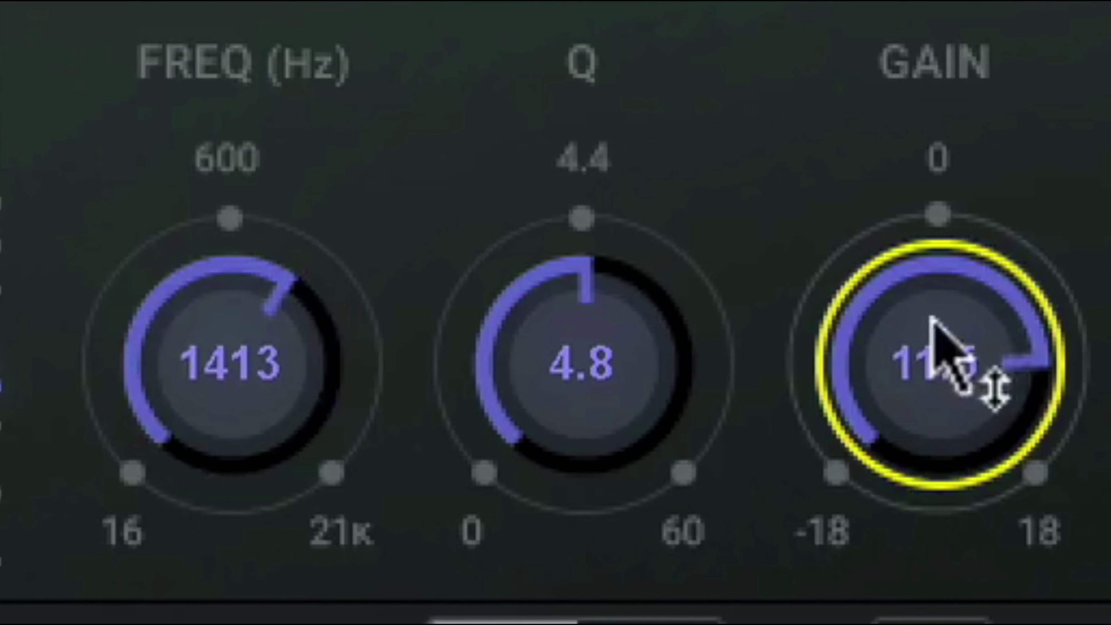
{"action": "left_click_drag", "start_coordinate": [540, 355], "coordinate": [540, 344]}
{"action": "left_click_drag", "start_coordinate": [268, 372], "coordinate": [268, 377]}
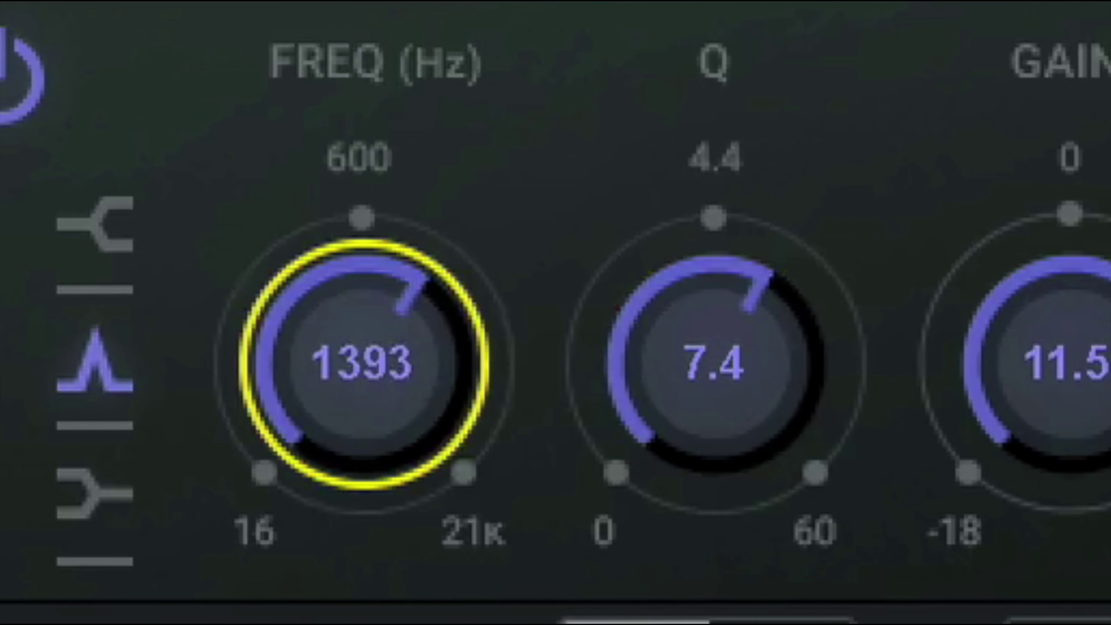
{"action": "left_click_drag", "start_coordinate": [362, 372], "coordinate": [362, 334]}
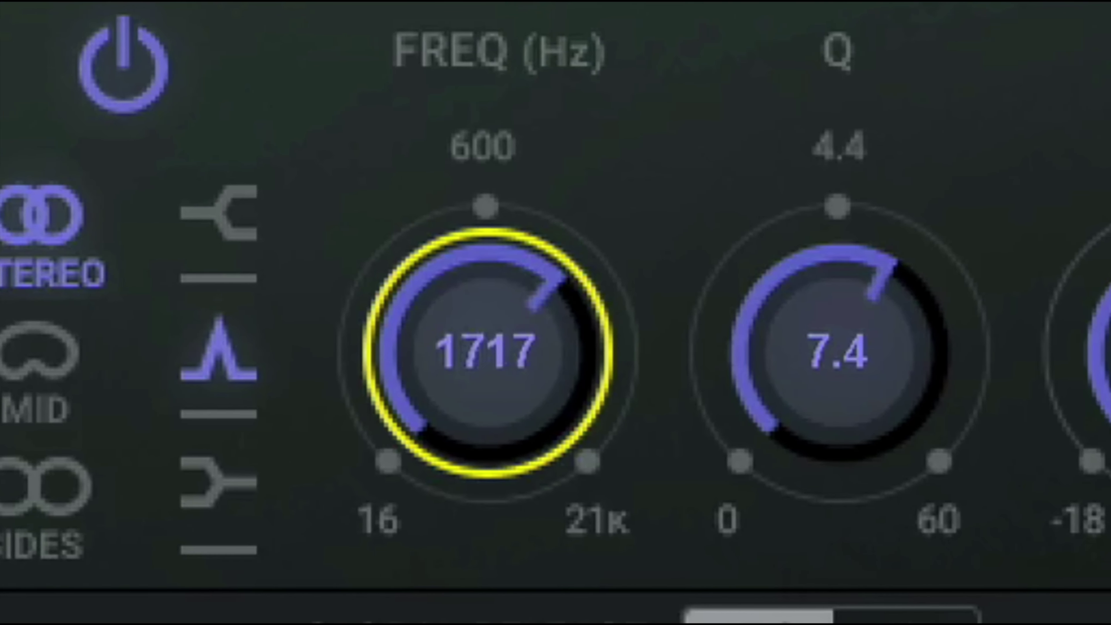
{"action": "left_click_drag", "start_coordinate": [486, 351], "coordinate": [486, 311]}
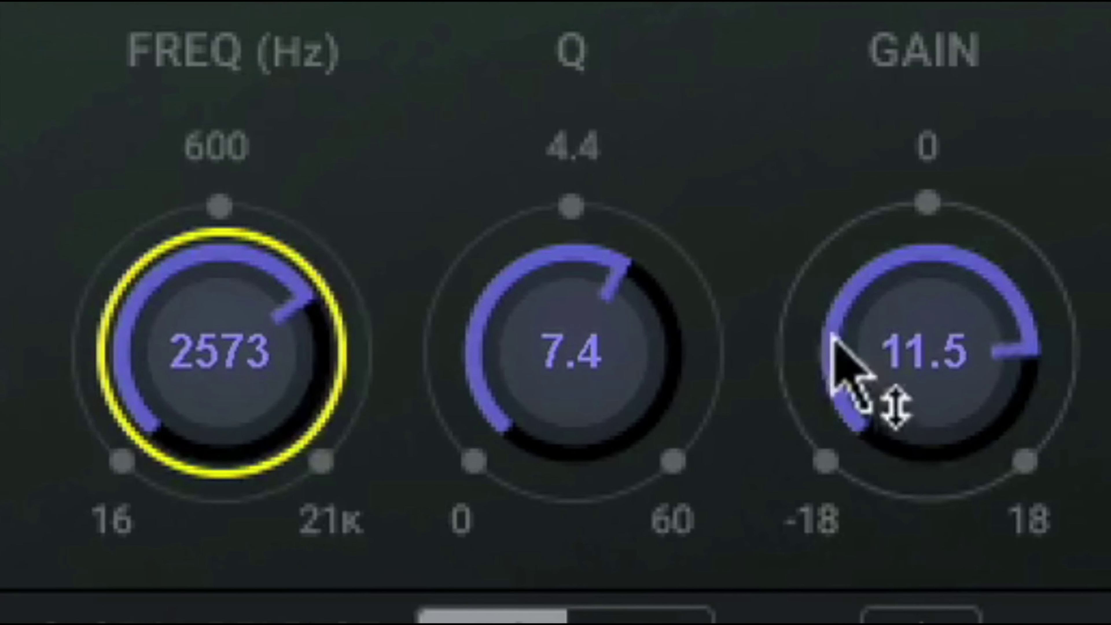
- Cut F6 band 5 by setting its gain to -2.5 and pulling its range below zero
{"action": "left_click_drag", "start_coordinate": [831, 337], "coordinate": [831, 373]}
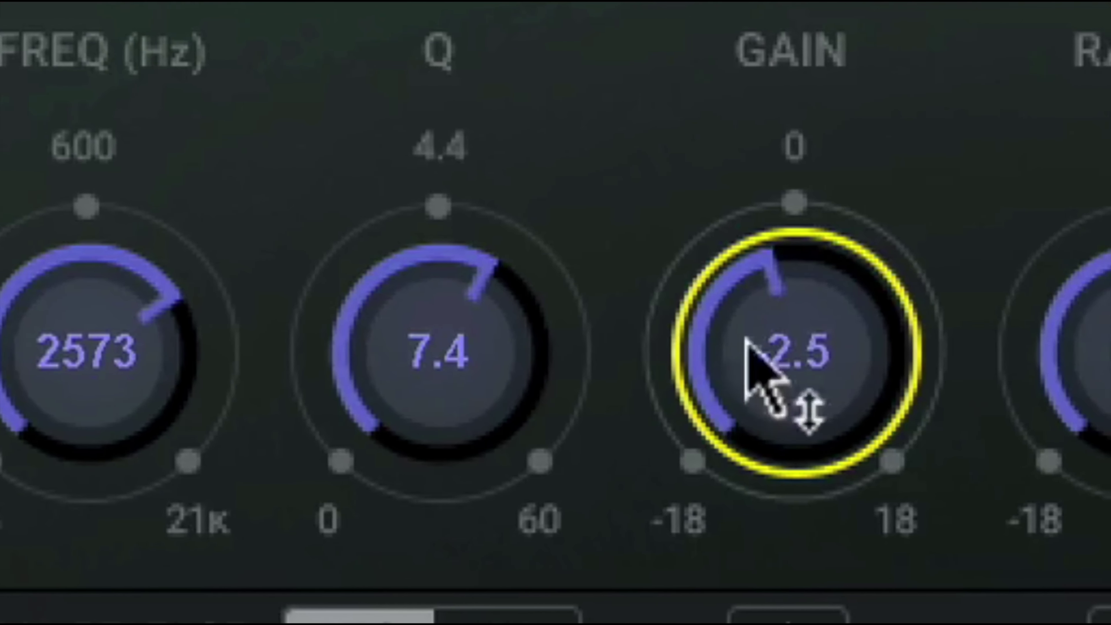
{"action": "left_click_drag", "start_coordinate": [1103, 346], "coordinate": [1102, 354]}
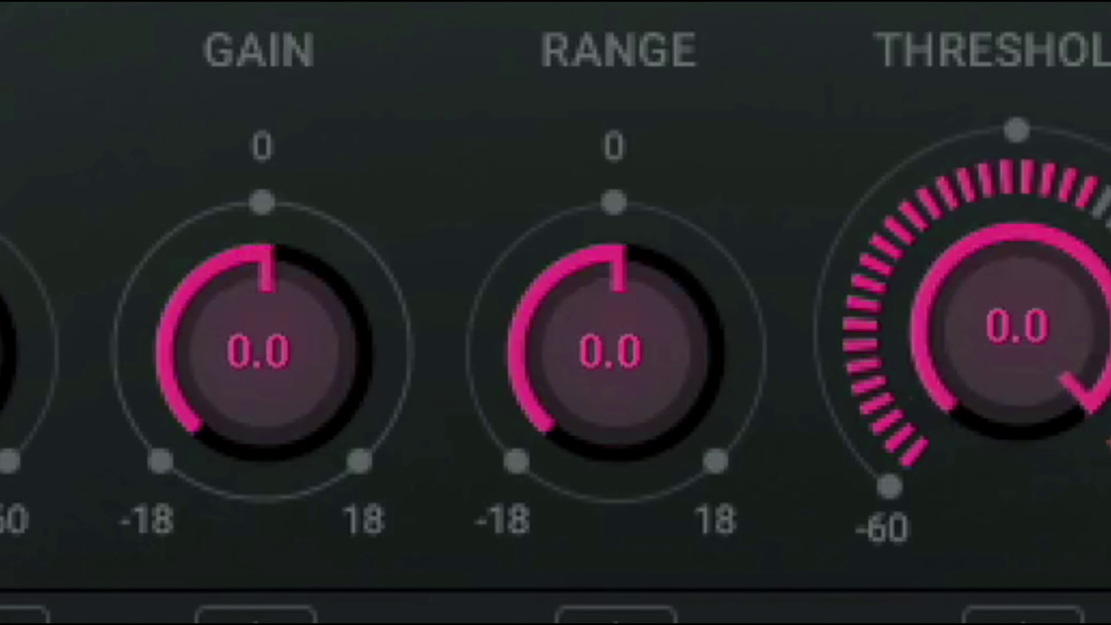
- Set F6 band 6 to a dynamic high-frequency cut with gain at -2.4, lower range and threshold, and shorter attack and release
{"action": "left_click_drag", "start_coordinate": [261, 348], "coordinate": [241, 385]}
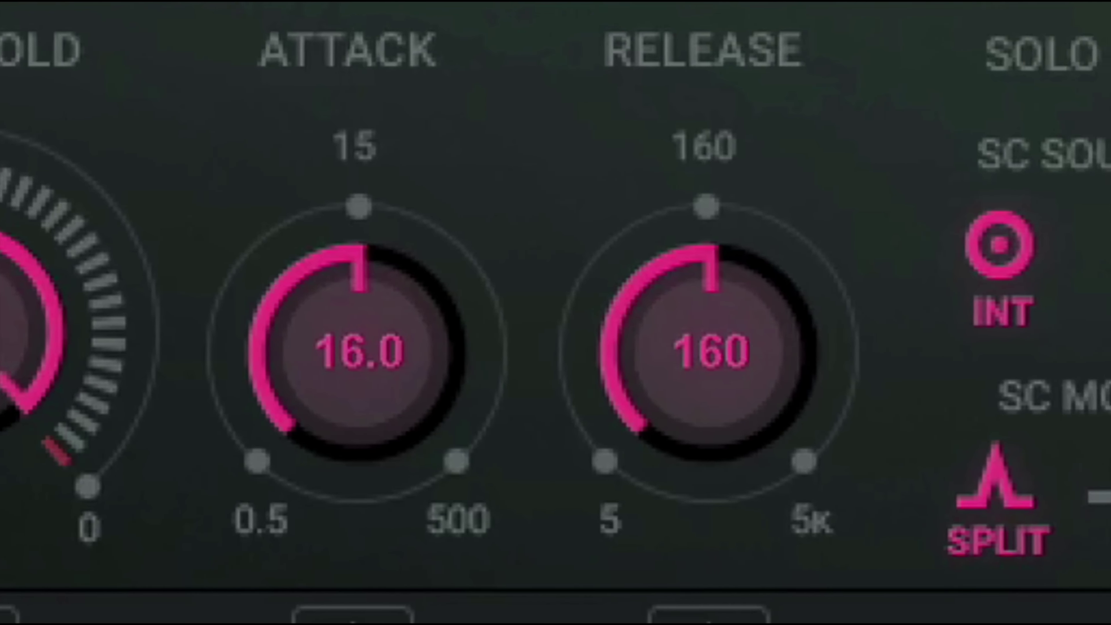
{"action": "left_click_drag", "start_coordinate": [335, 363], "coordinate": [335, 413]}
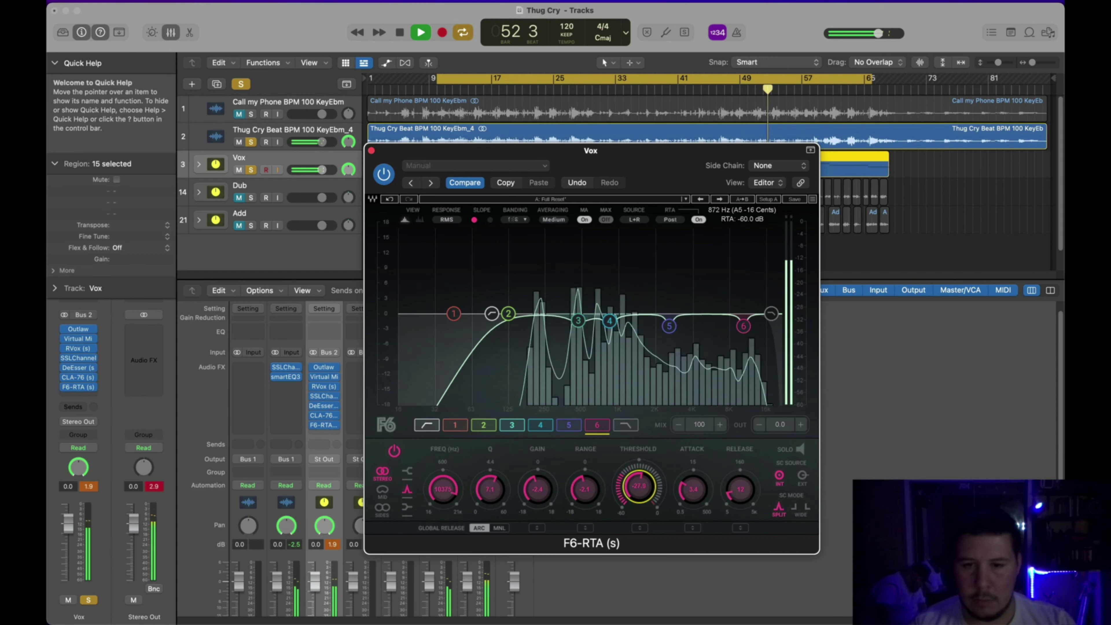
- Select F6 equalizer band 2 in the low frequencies for adjustment
{"action": "left_click", "coordinate": [505, 316]}
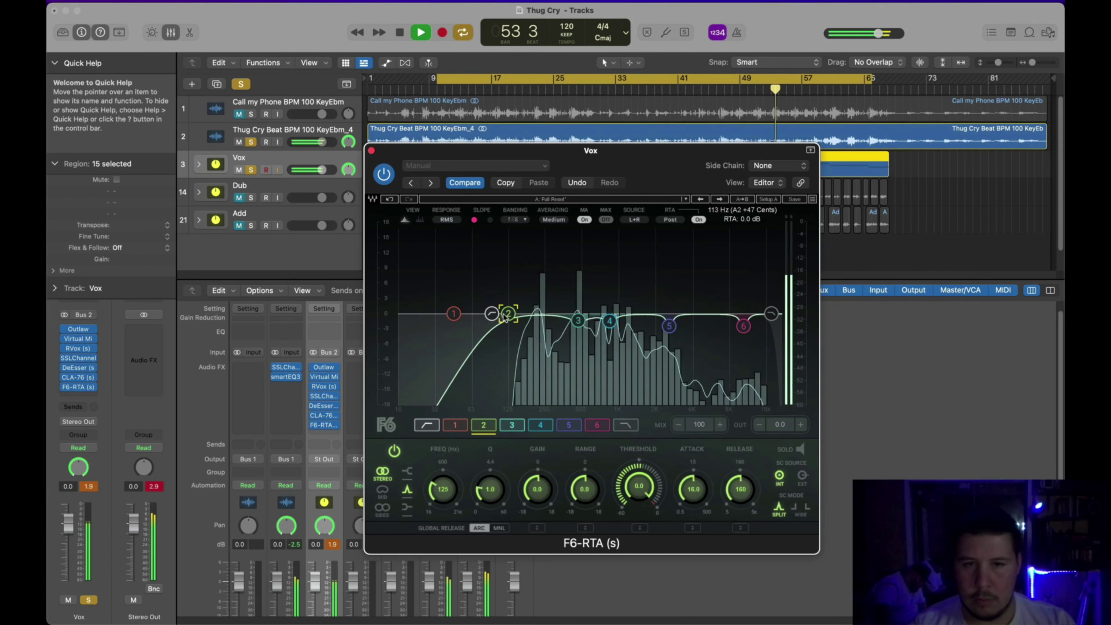